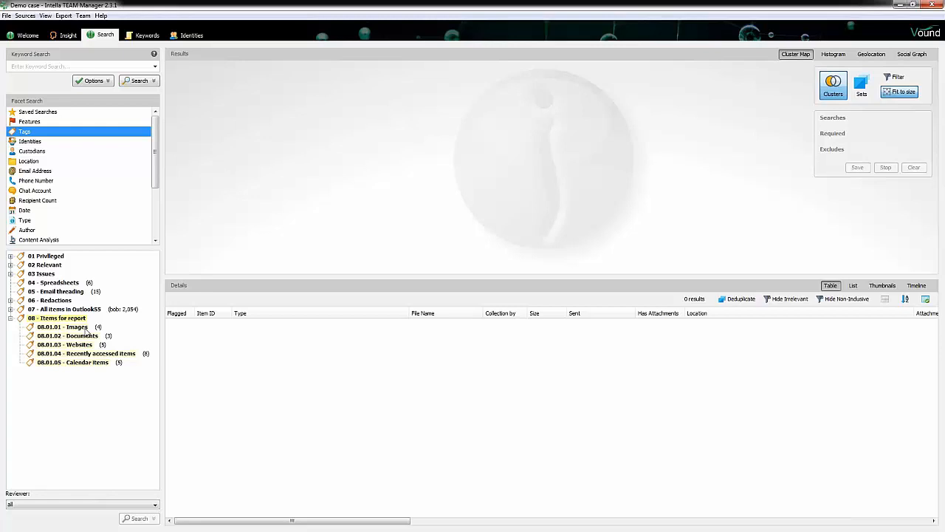
# Look through the Images, Documents, Websites, Recently accessed items and Calendar items tags under 08 - Items for report.
pyautogui.click(87, 329)
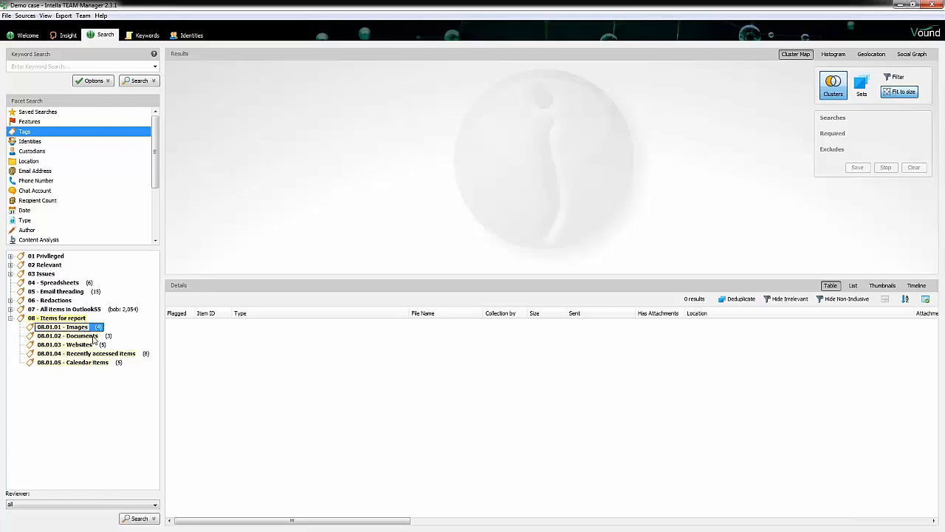
pyautogui.click(93, 337)
pyautogui.click(93, 345)
pyautogui.click(93, 354)
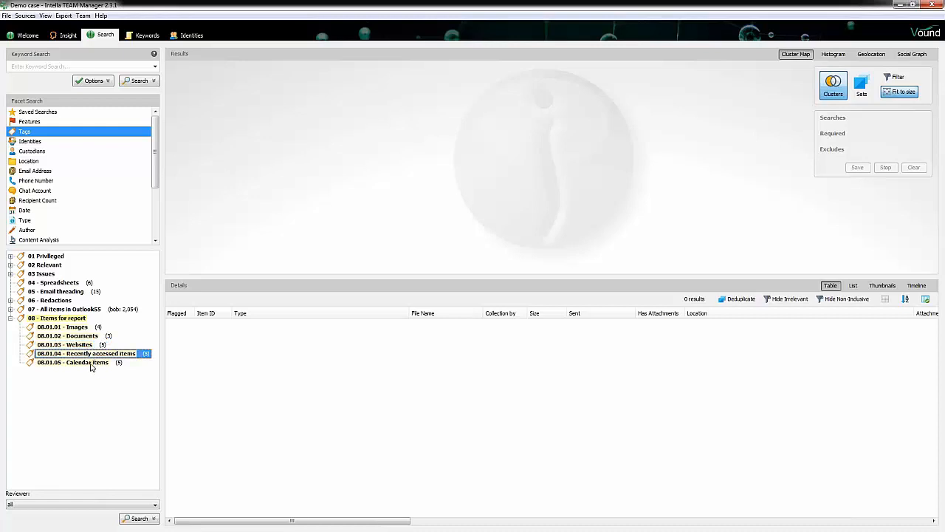
pyautogui.click(91, 362)
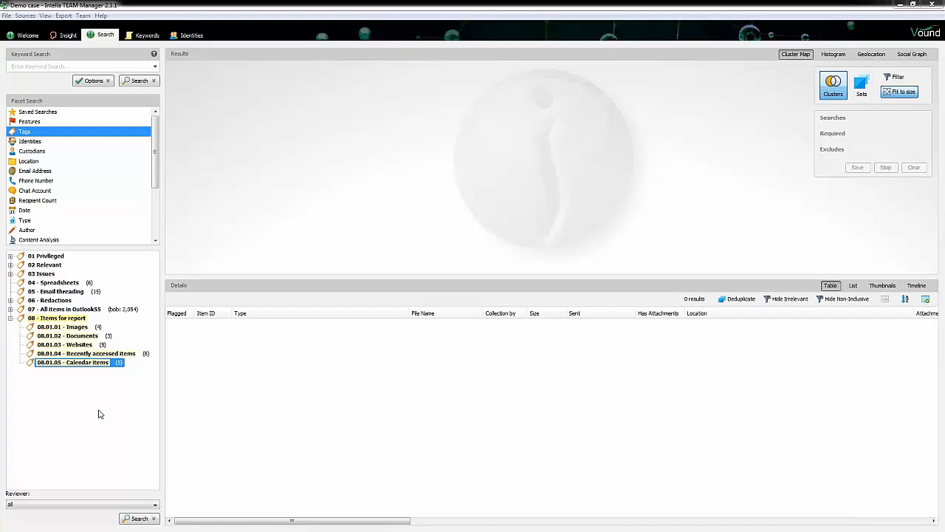
# Search for the items tagged 08 - Items for report and list the results in the details table.
pyautogui.click(77, 319)
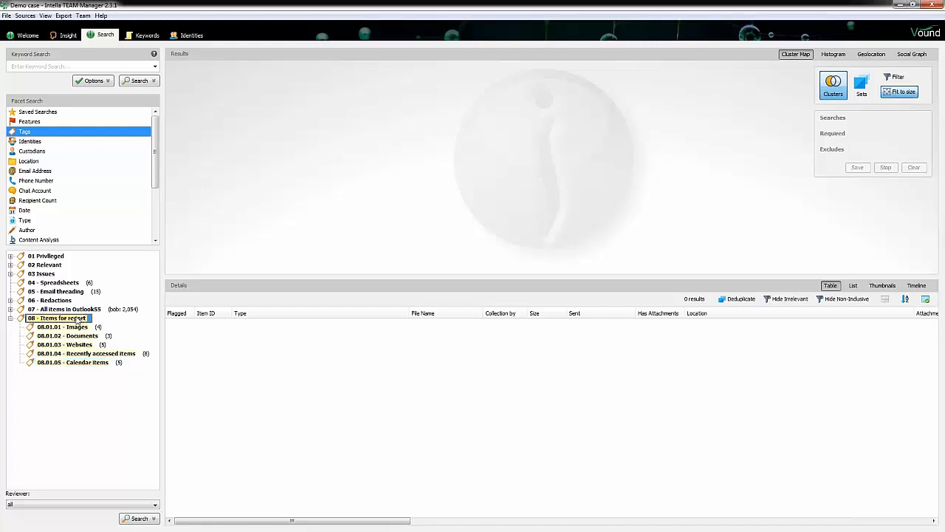
pyautogui.click(136, 518)
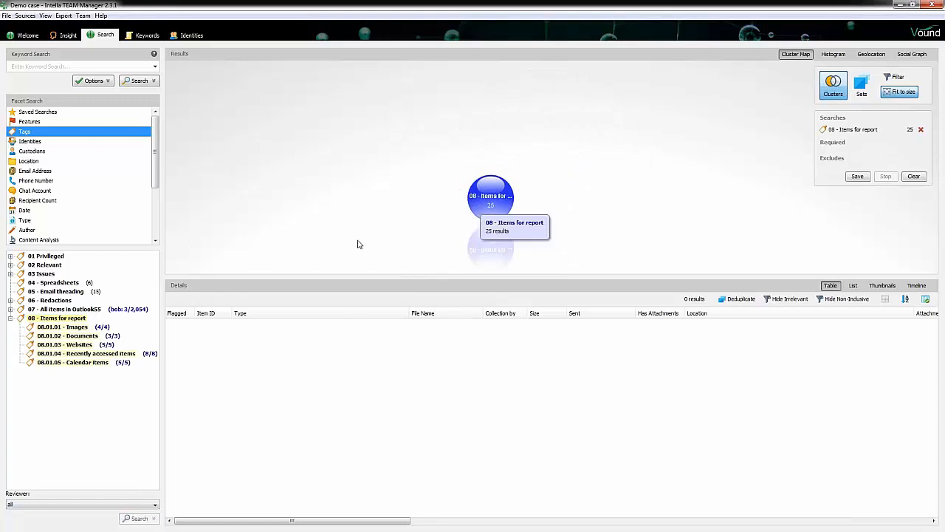
pyautogui.click(479, 209)
# Export all the listed results as a Report using the Reporting demo - 1 template, continuing to the title page settings.
pyautogui.click(452, 347)
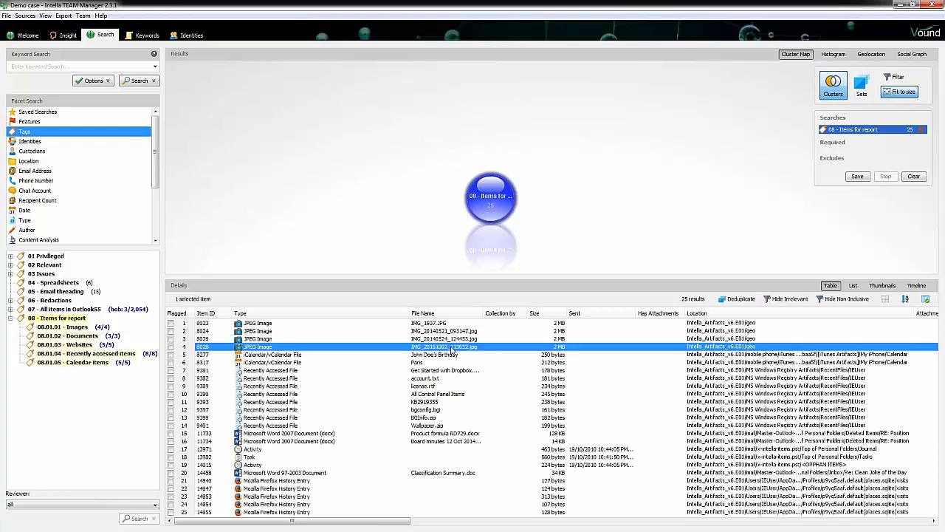
pyautogui.hotkey('ctrl', 'a')
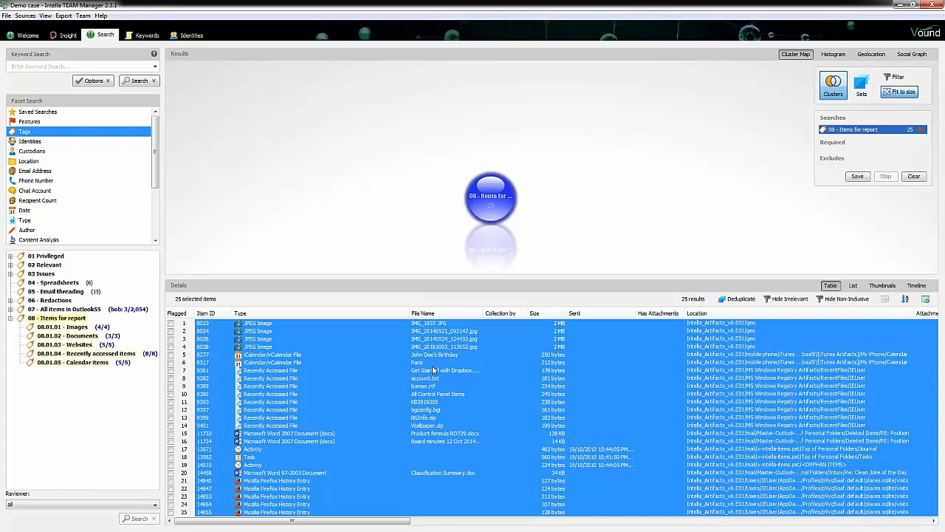
pyautogui.rightClick(434, 370)
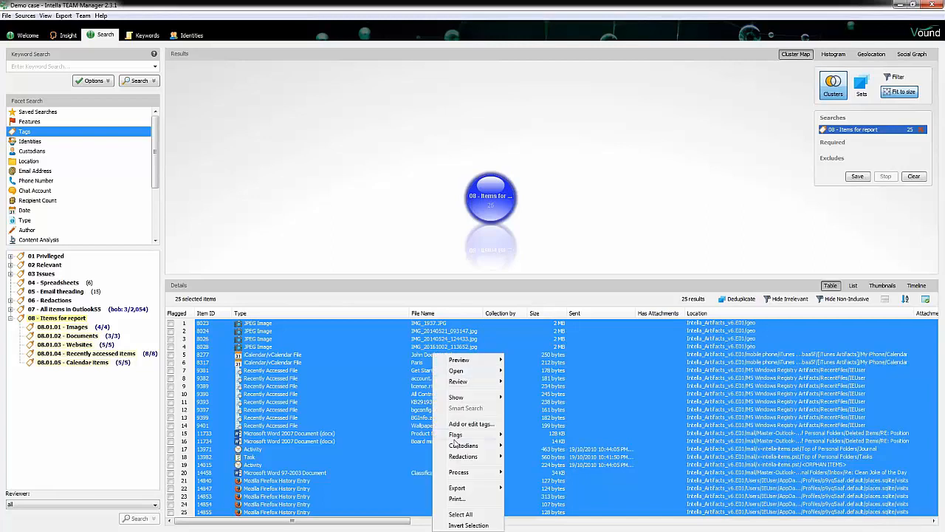
pyautogui.moveTo(463, 489)
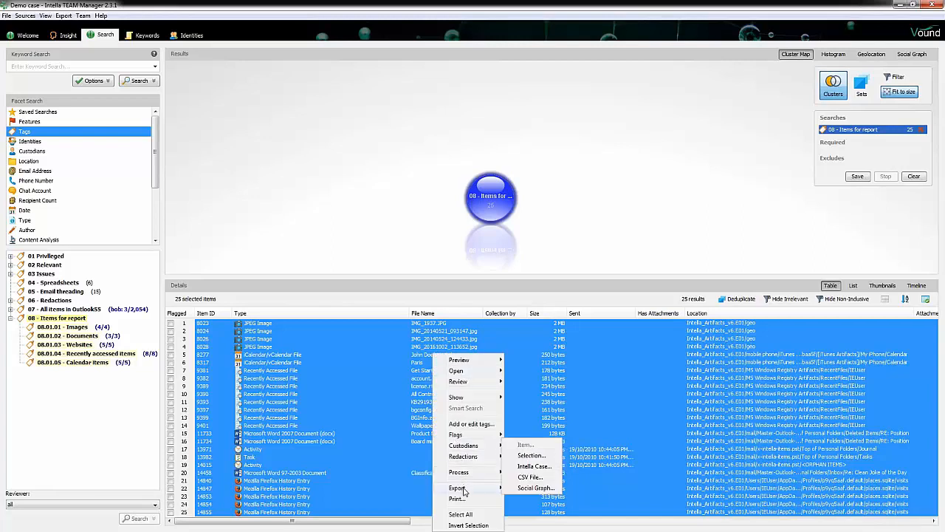
pyautogui.click(544, 457)
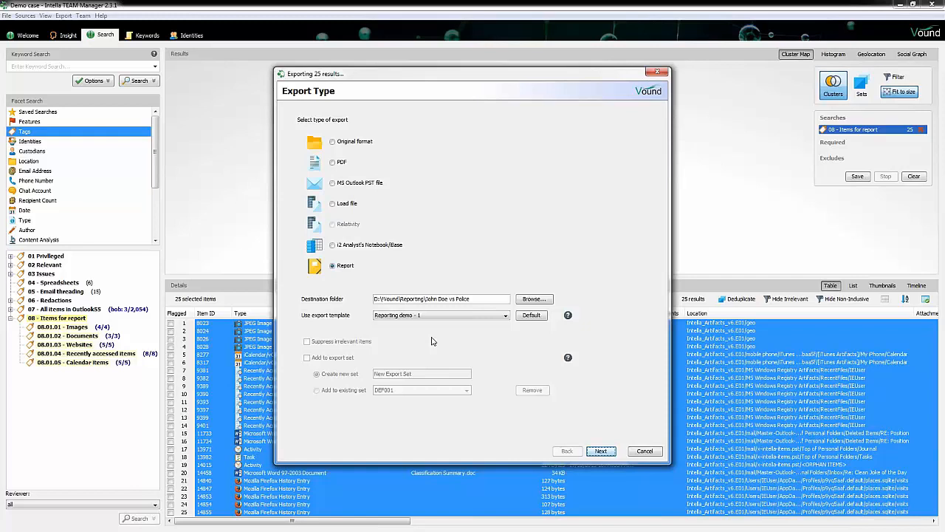
pyautogui.click(609, 453)
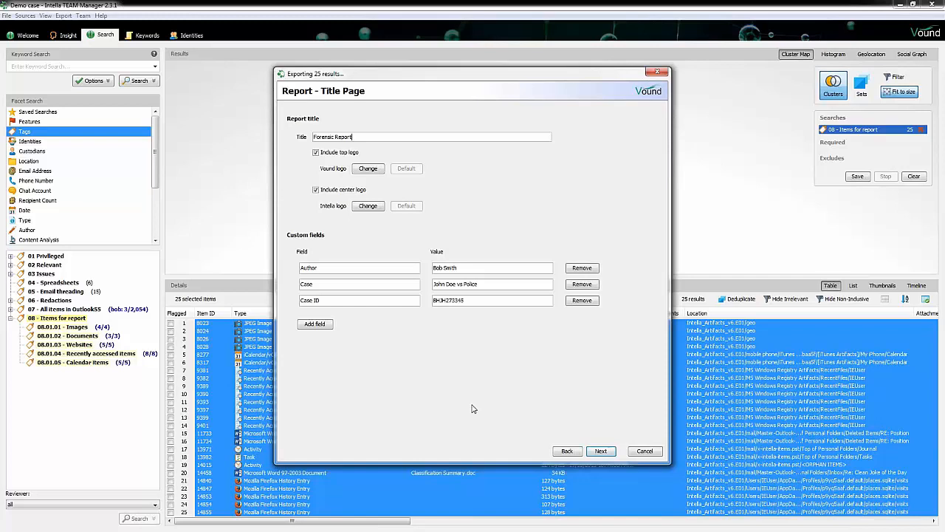
pyautogui.click(378, 138)
pyautogui.click(363, 170)
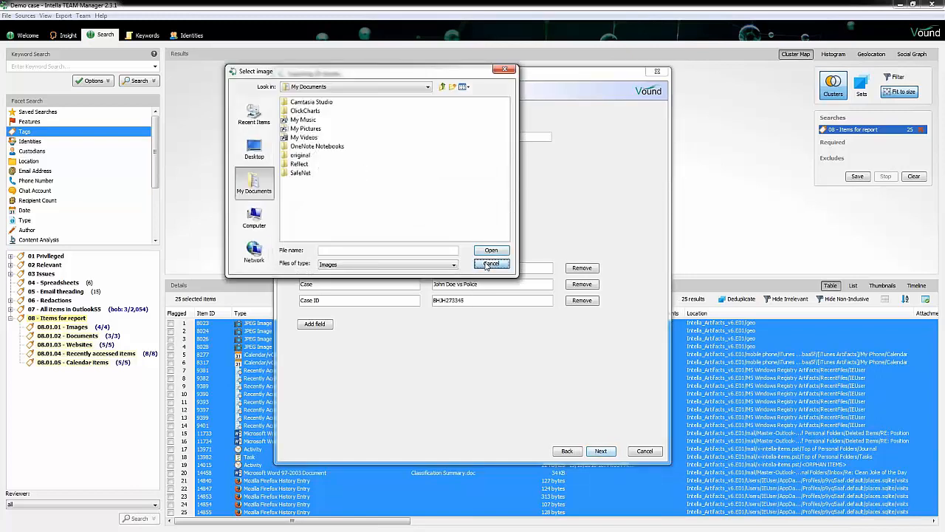
pyautogui.click(485, 259)
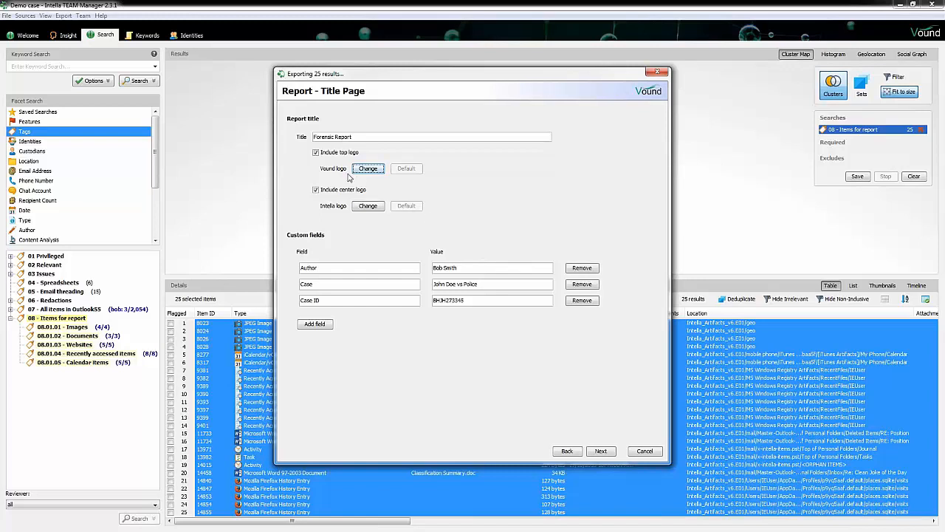
pyautogui.click(316, 154)
pyautogui.click(316, 152)
# Add a custom title page field named Date with the value December 3 2019 and continue to the report sections.
pyautogui.click(322, 325)
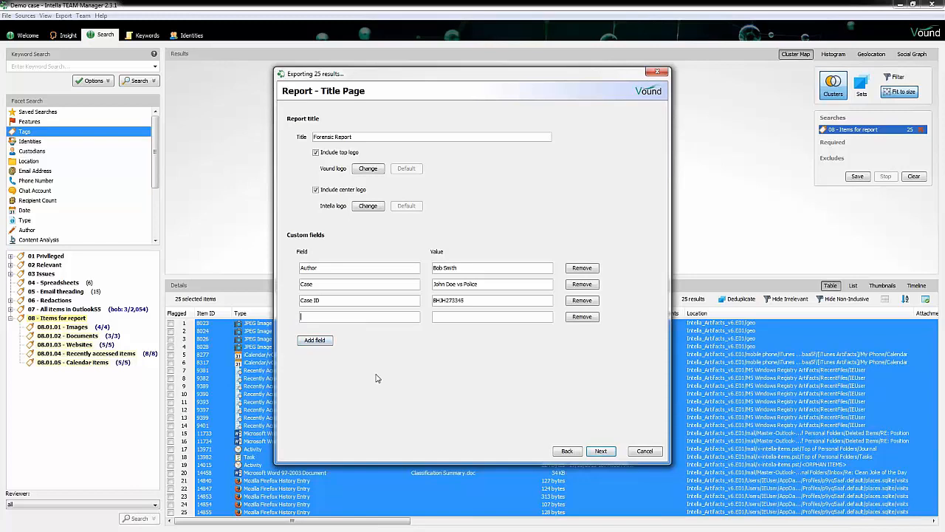
pyautogui.write('Date')
pyautogui.click(438, 316)
pyautogui.write('D')
pyautogui.write('cember 3 2019')
pyautogui.click(602, 451)
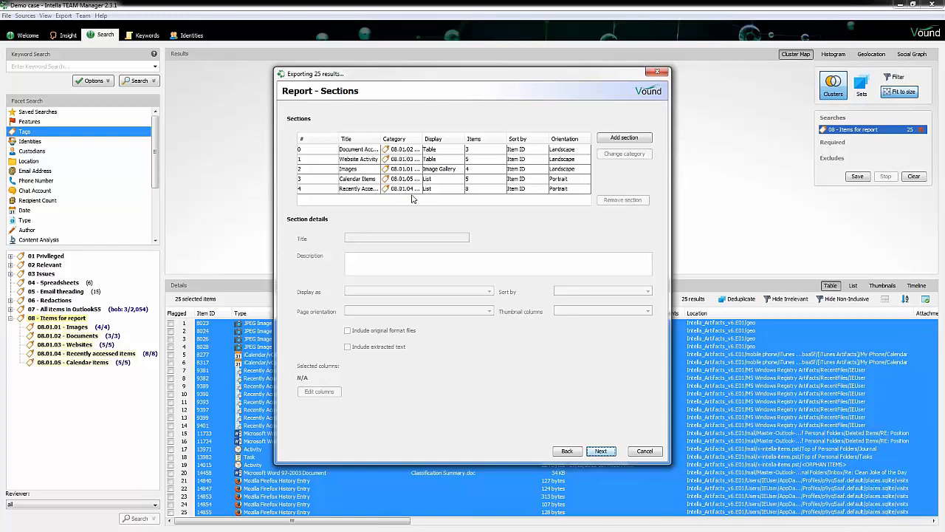
# Review the title, description, display and layout settings of all five report sections, including the thumbnail column options for Images.
pyautogui.click(399, 150)
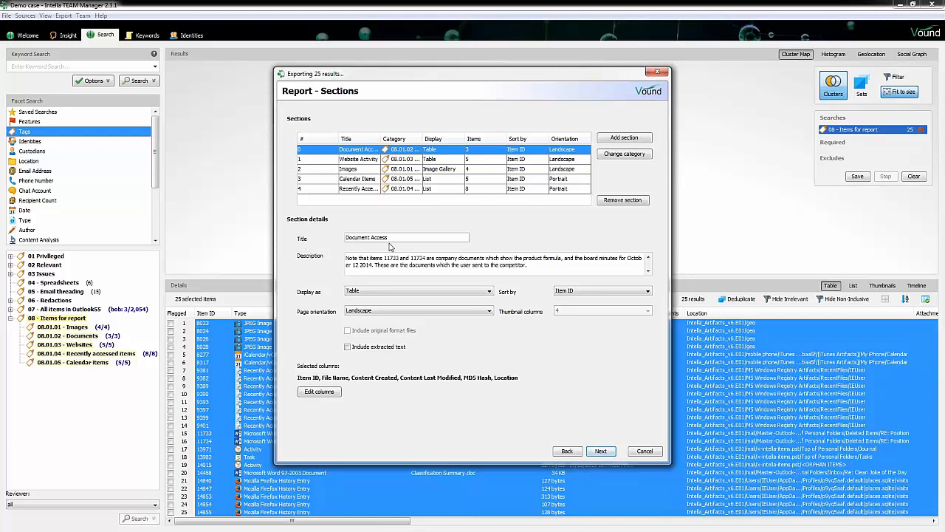
pyautogui.click(648, 257)
pyautogui.click(649, 257)
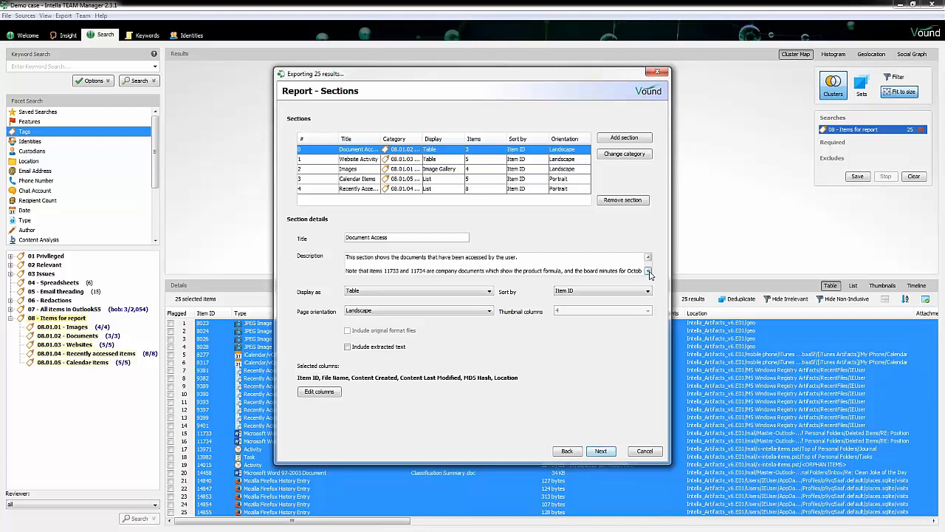
pyautogui.click(648, 271)
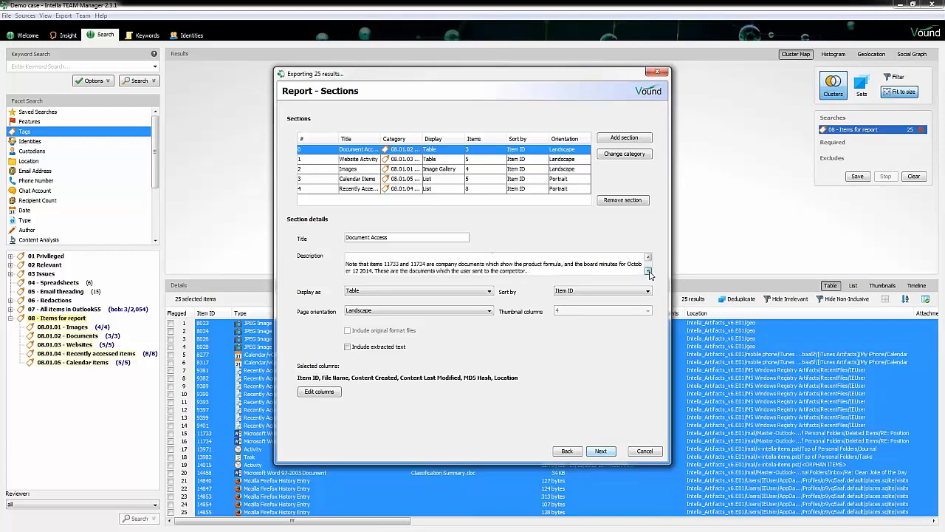
pyautogui.click(648, 271)
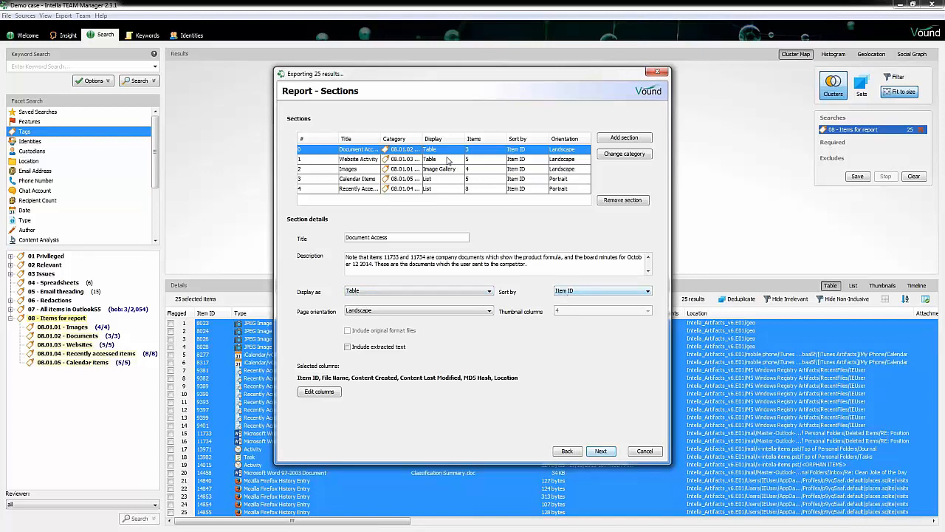
pyautogui.click(369, 162)
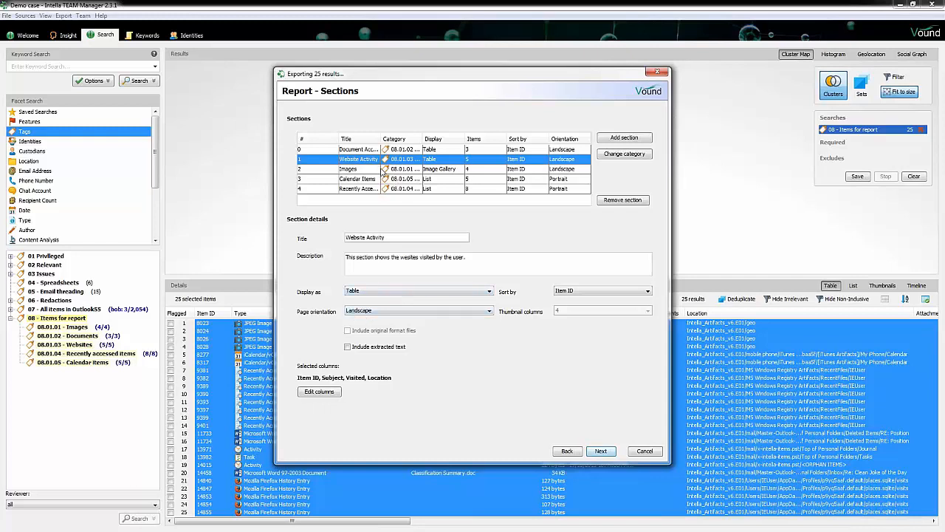
pyautogui.click(361, 169)
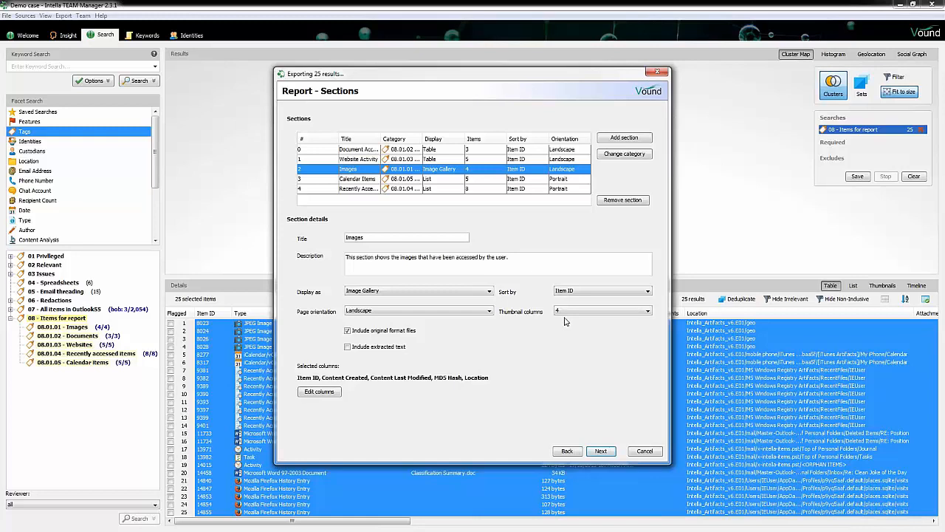
pyautogui.click(649, 313)
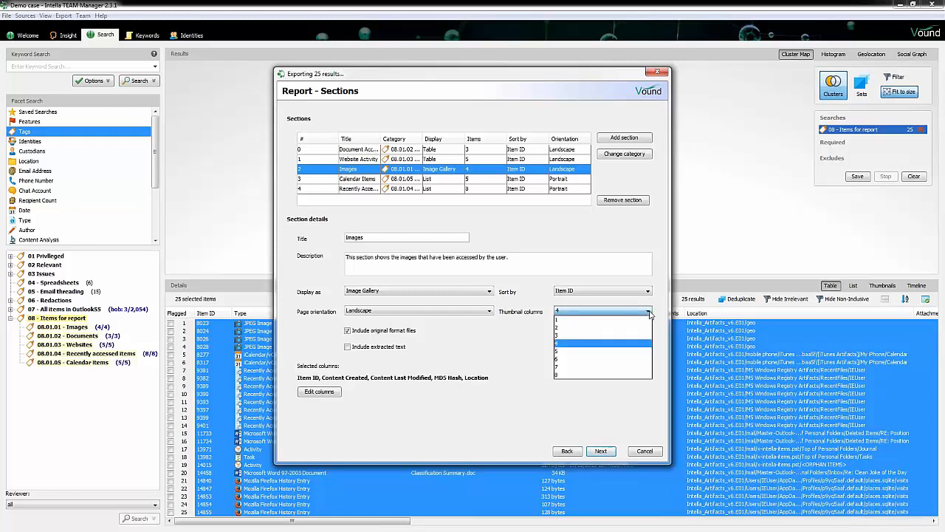
pyautogui.click(649, 313)
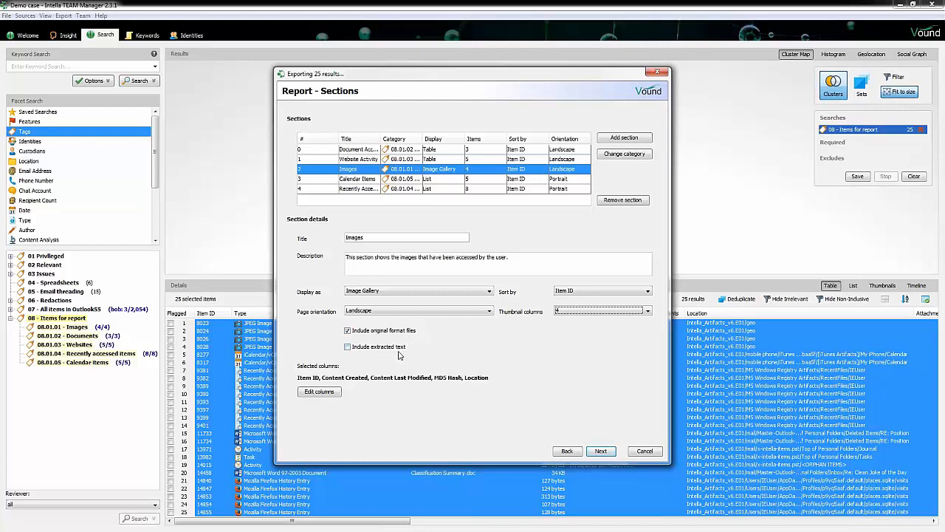
pyautogui.click(360, 178)
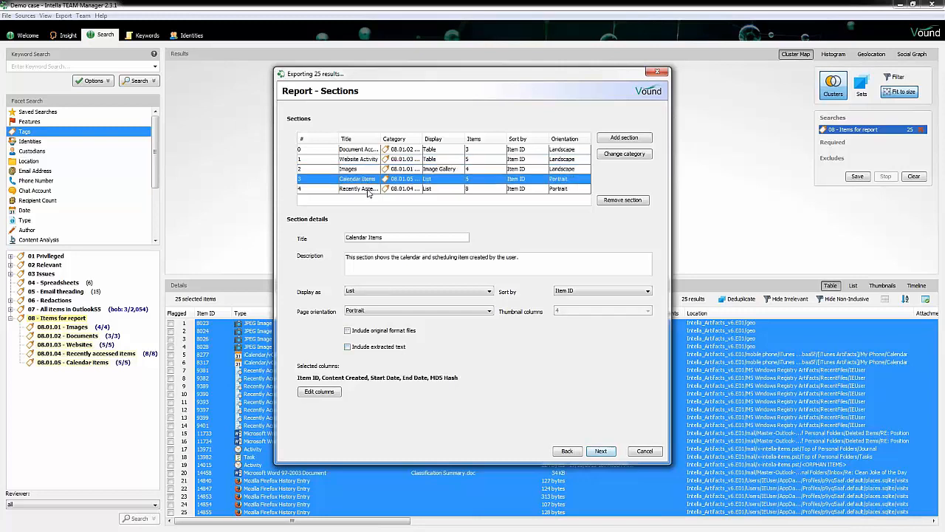
pyautogui.click(368, 192)
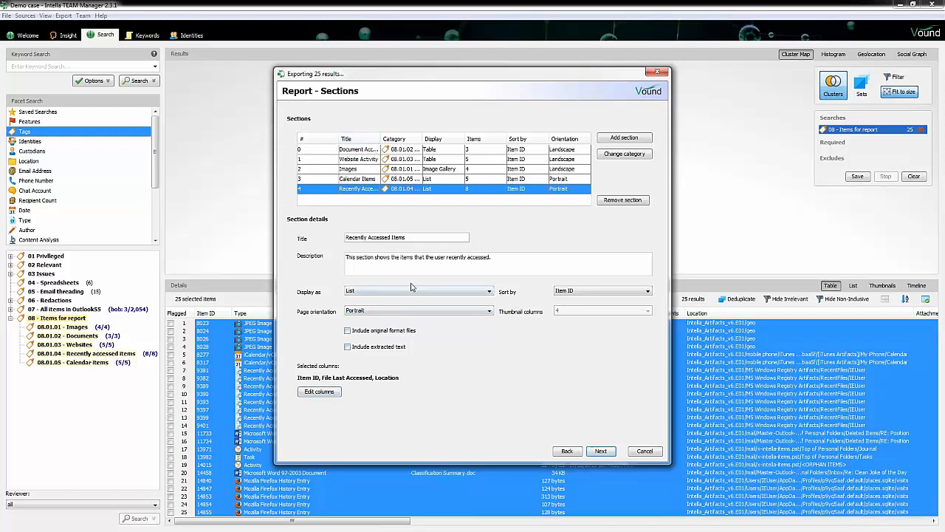
# Review the selected report columns of the Recently Accessed Items, Calendar Items and Images sections without changing them.
pyautogui.click(328, 395)
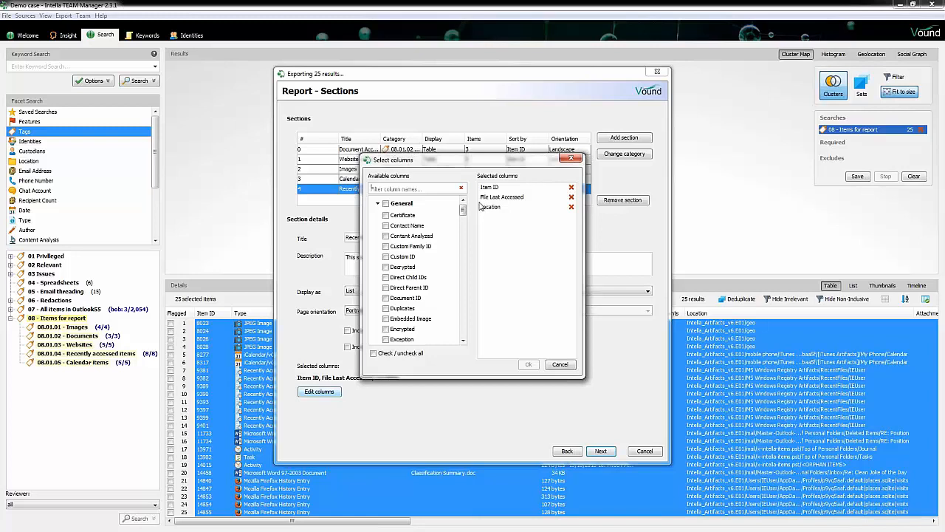
pyautogui.click(560, 365)
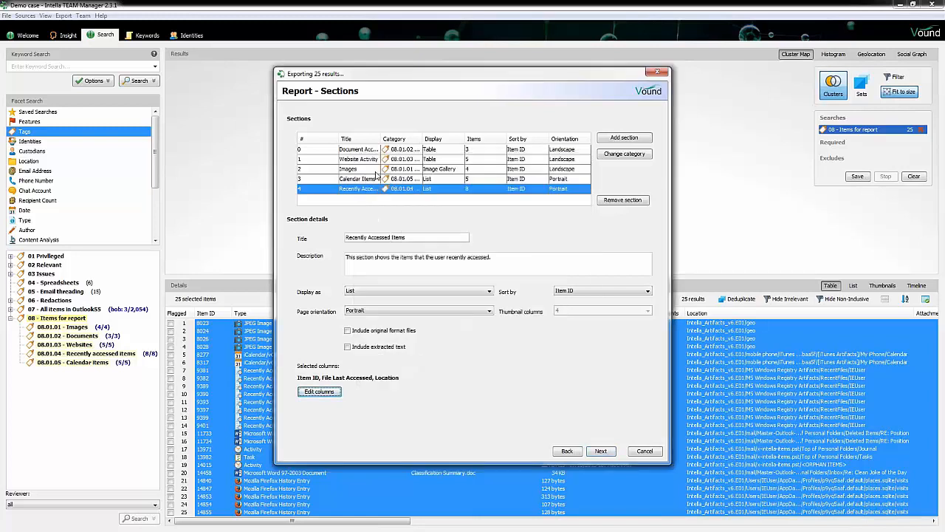
pyautogui.click(362, 180)
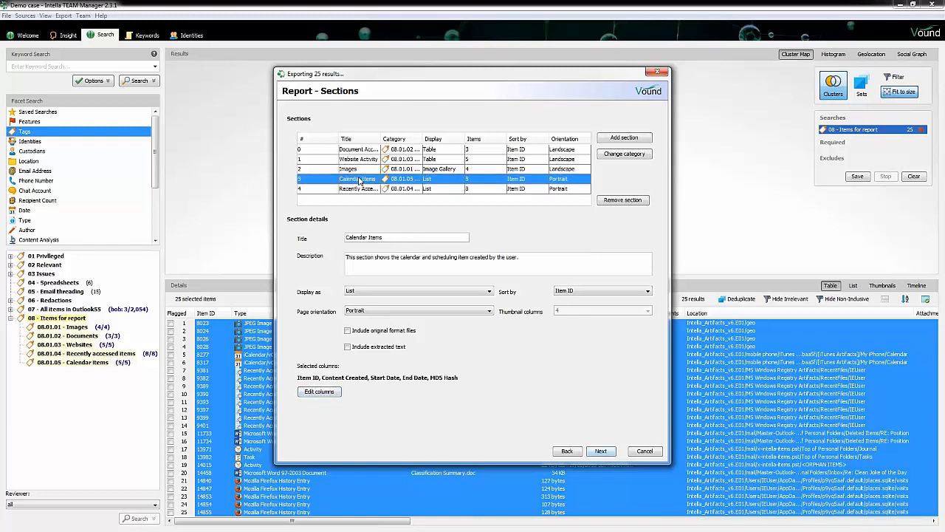
pyautogui.click(328, 395)
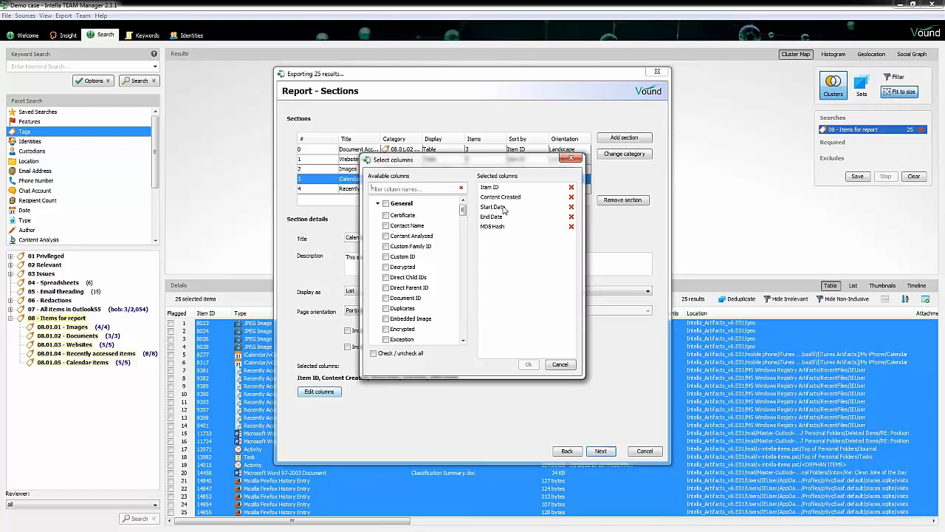
pyautogui.click(559, 364)
pyautogui.click(362, 170)
pyautogui.click(329, 393)
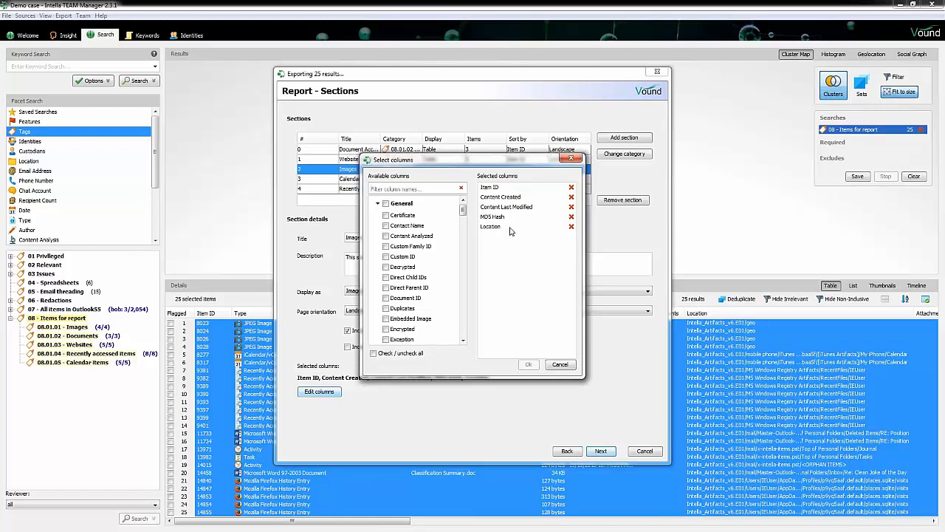
pyautogui.click(561, 365)
# Review the selected report columns of the Website Activity and Document Access sections without changing them.
pyautogui.click(364, 159)
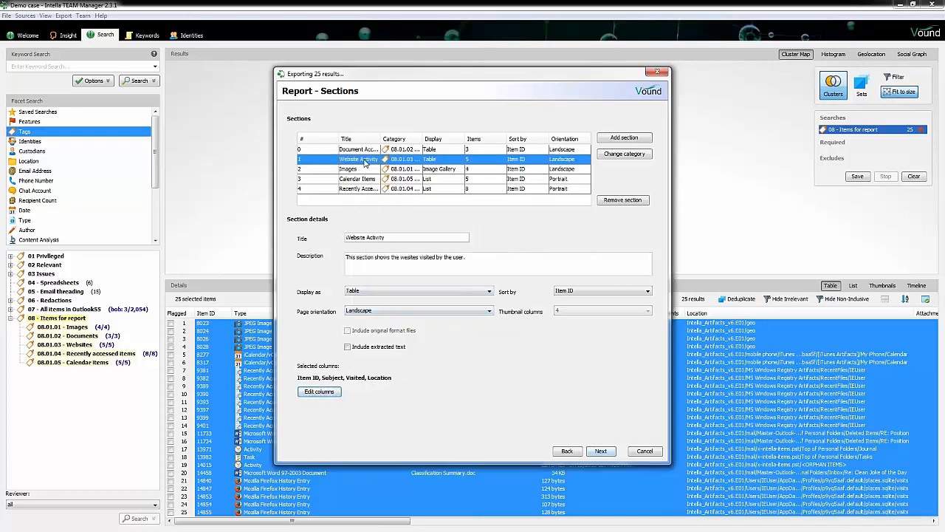
pyautogui.click(320, 391)
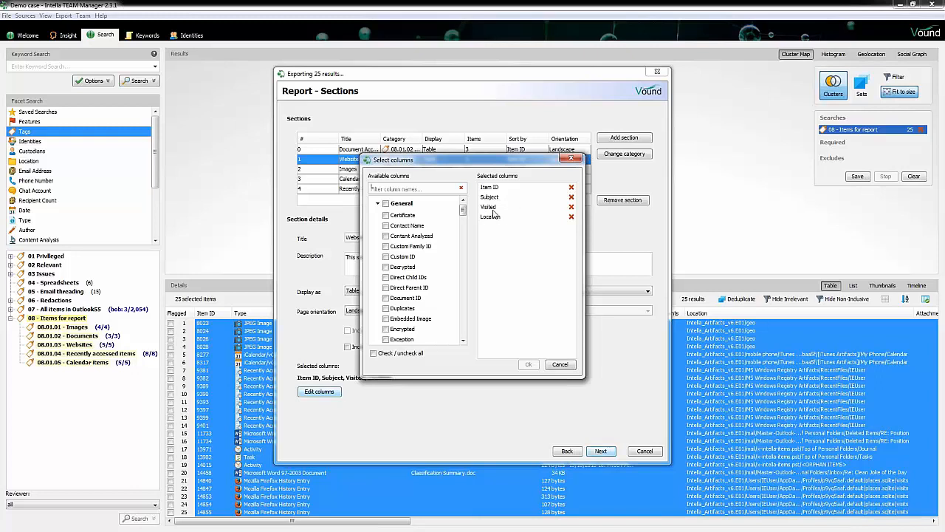
pyautogui.click(559, 364)
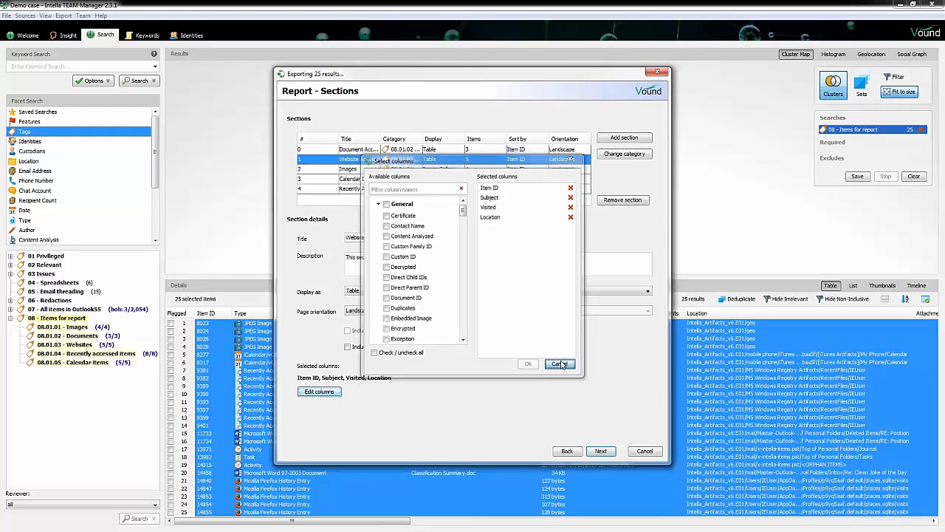
pyautogui.click(365, 149)
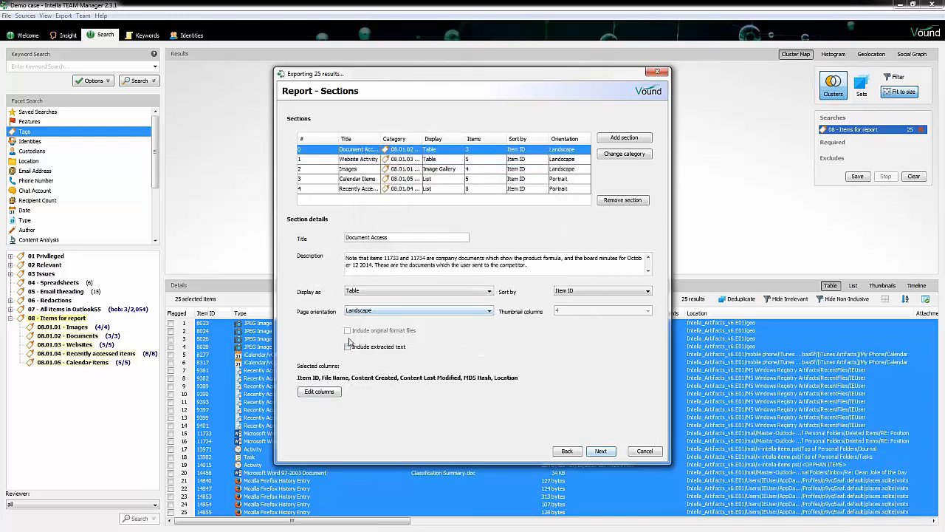
pyautogui.click(320, 391)
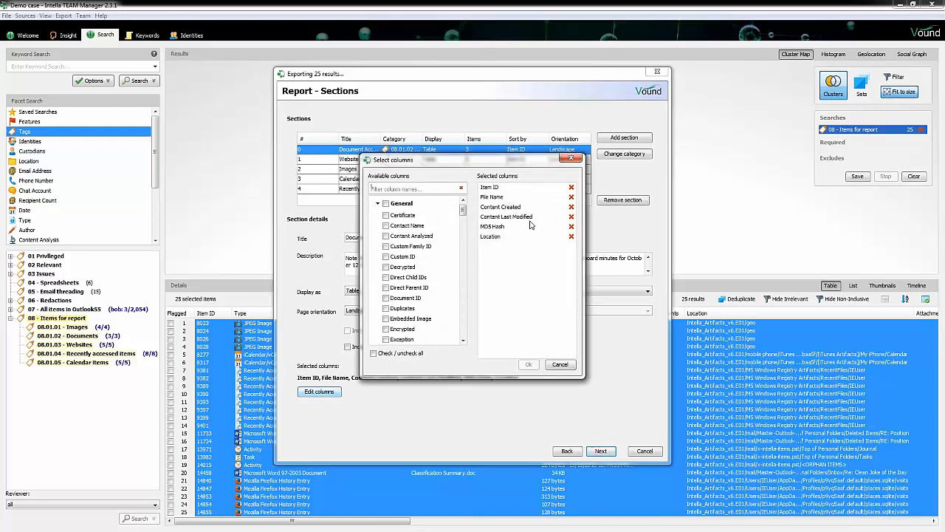
pyautogui.click(560, 364)
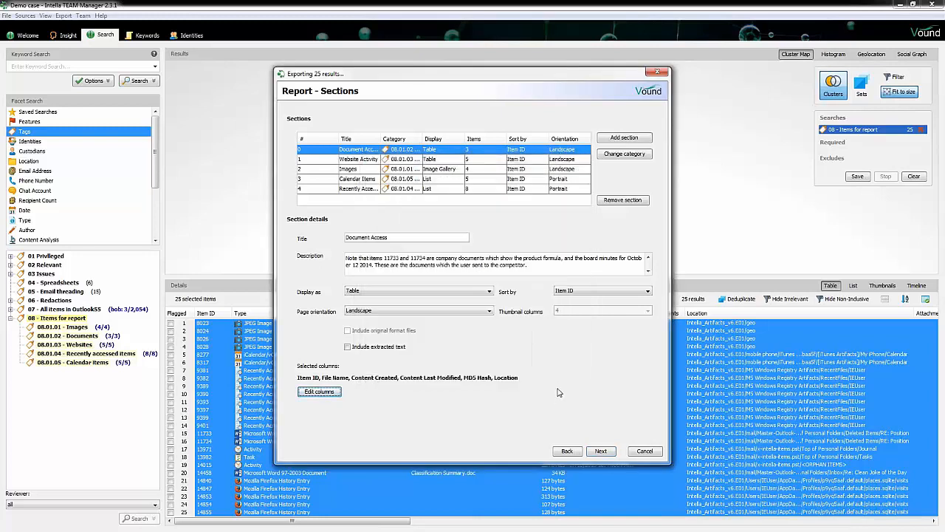
# Examine the tags available for adding a report section and for changing the Document Access section's category, leaving the sections as they are.
pyautogui.click(619, 138)
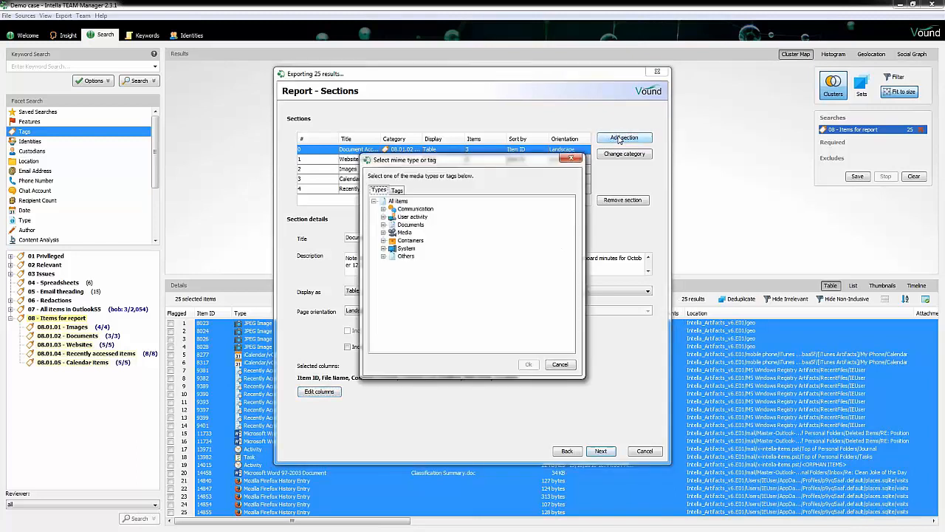
pyautogui.click(397, 191)
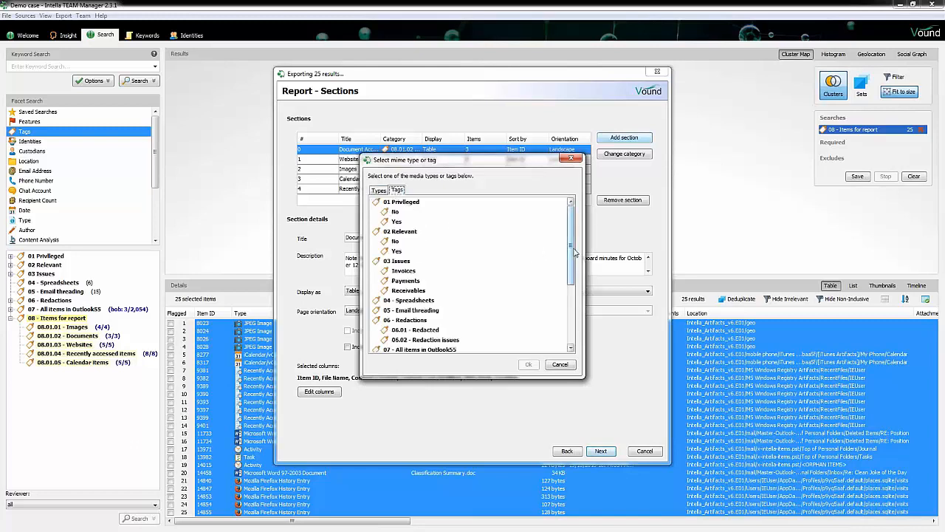
pyautogui.click(410, 300)
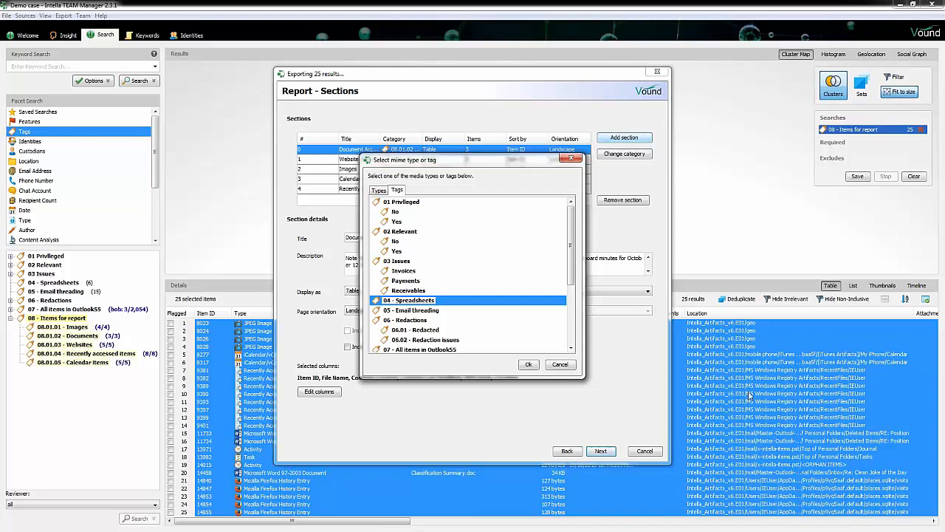
pyautogui.click(559, 364)
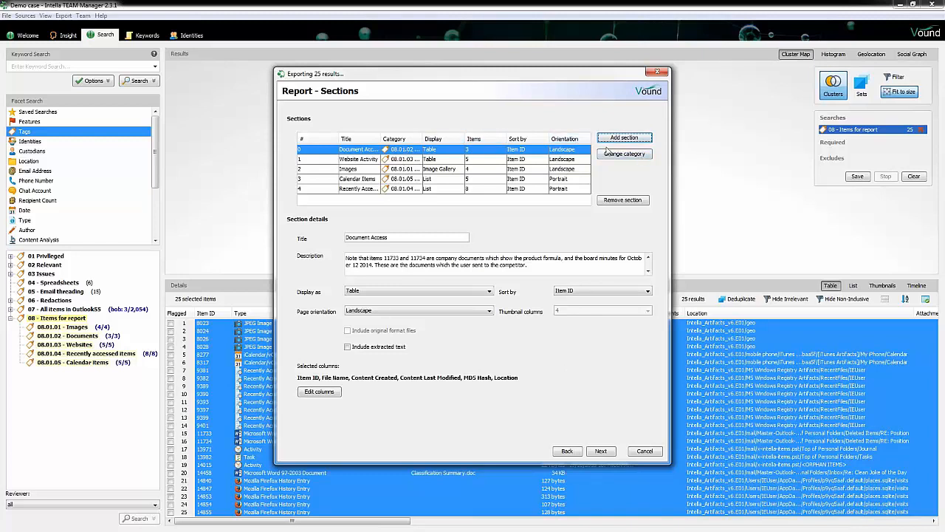
pyautogui.click(617, 155)
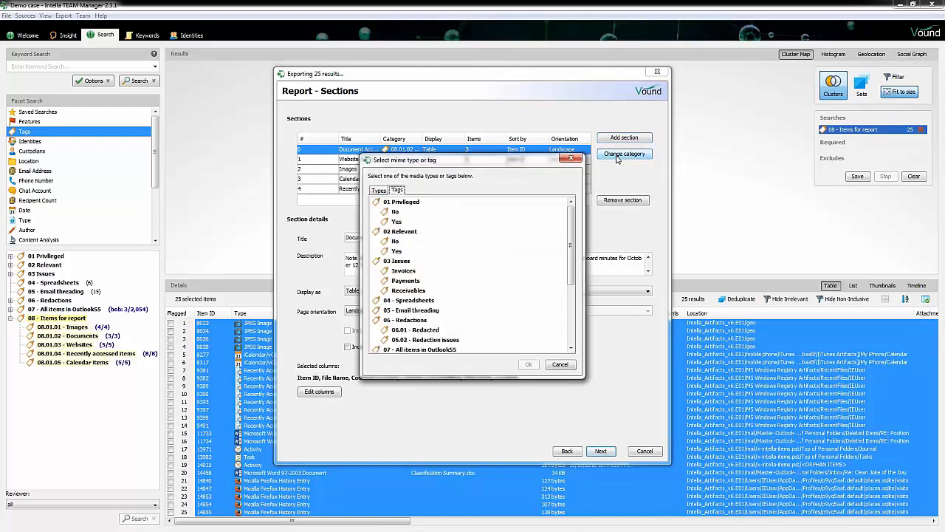
pyautogui.click(570, 158)
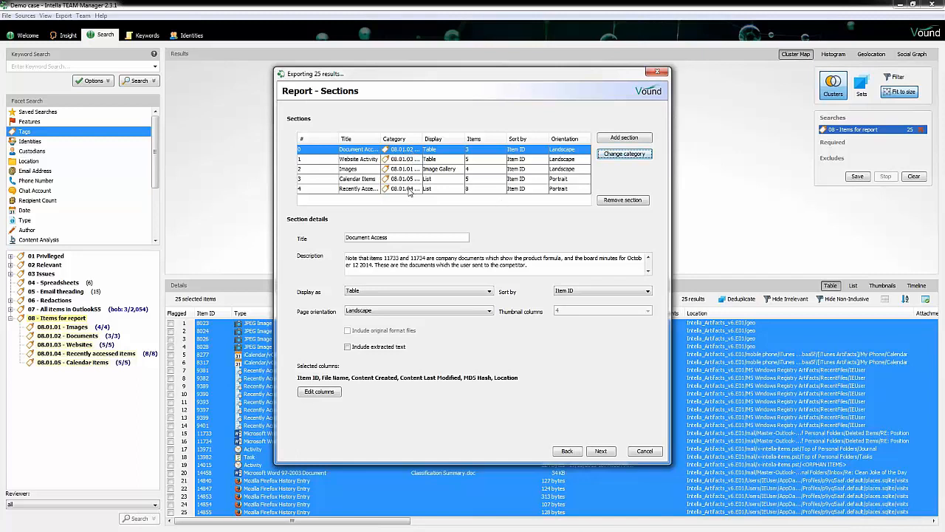
pyautogui.click(614, 154)
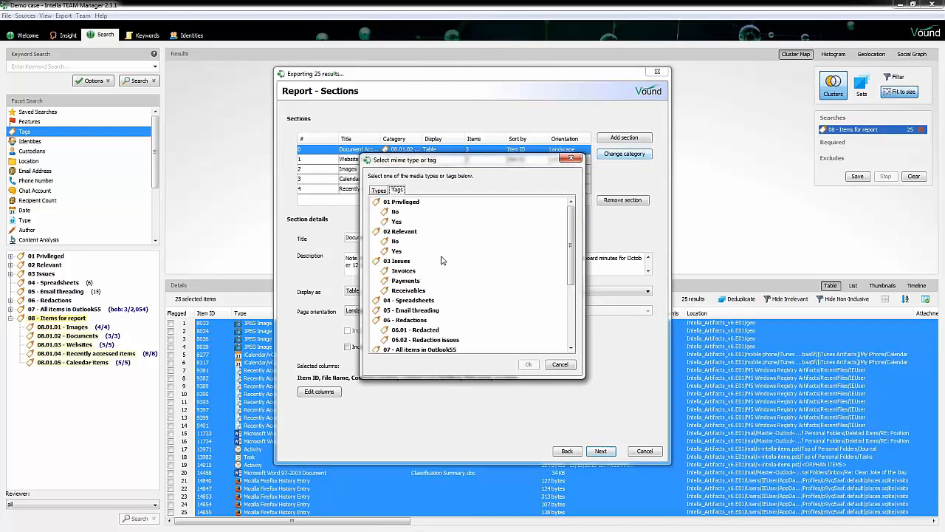
pyautogui.click(570, 158)
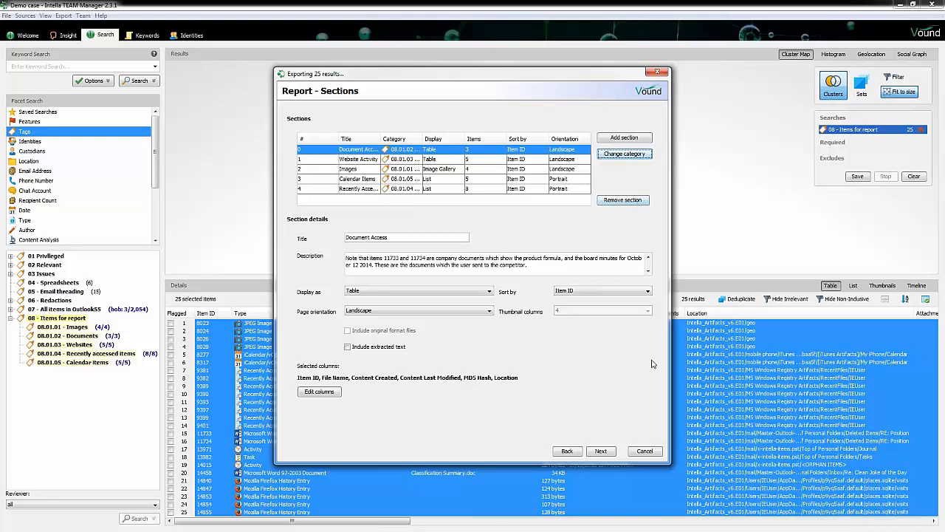
# Set the report's output format to Microsoft Word Document (DOCX) and continue to the completed export definition.
pyautogui.click(601, 451)
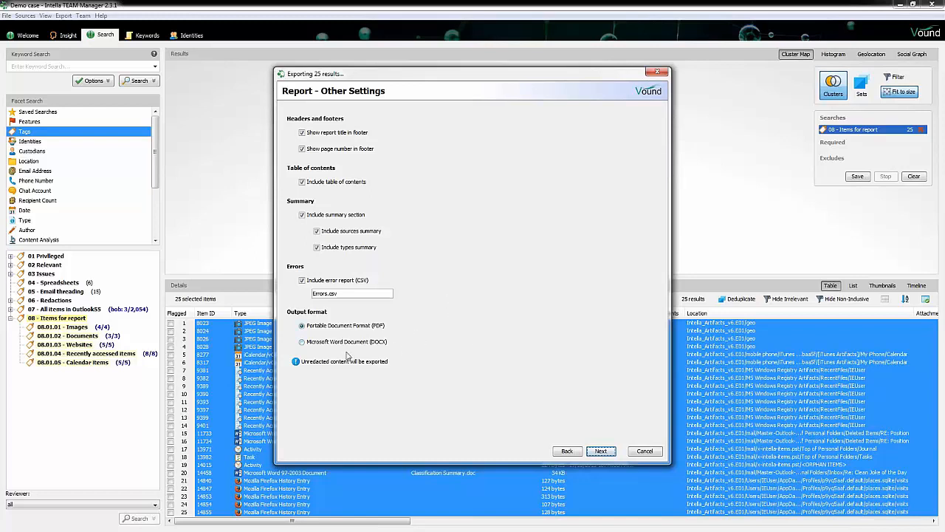
pyautogui.click(302, 343)
pyautogui.click(603, 452)
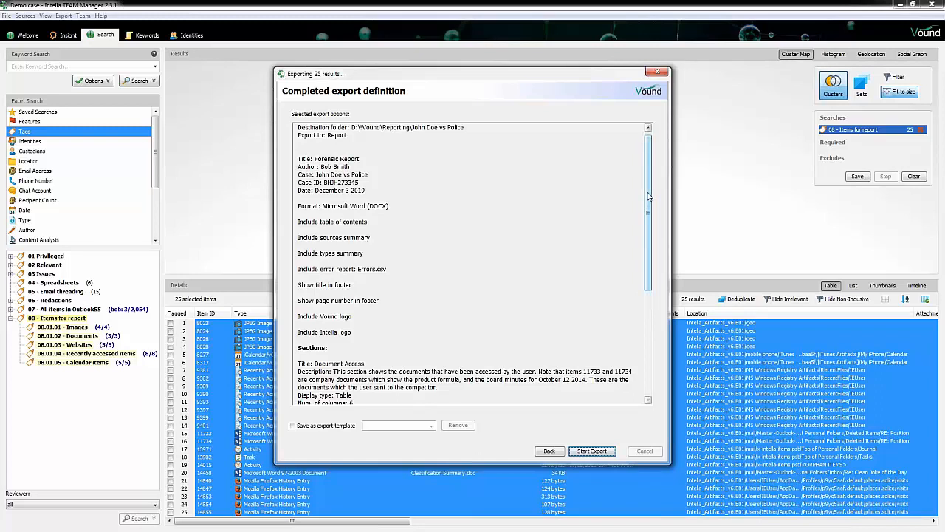
pyautogui.moveTo(648, 196)
pyautogui.mouseDown()
pyautogui.moveTo(648, 238)
pyautogui.moveTo(648, 182)
pyautogui.mouseUp()
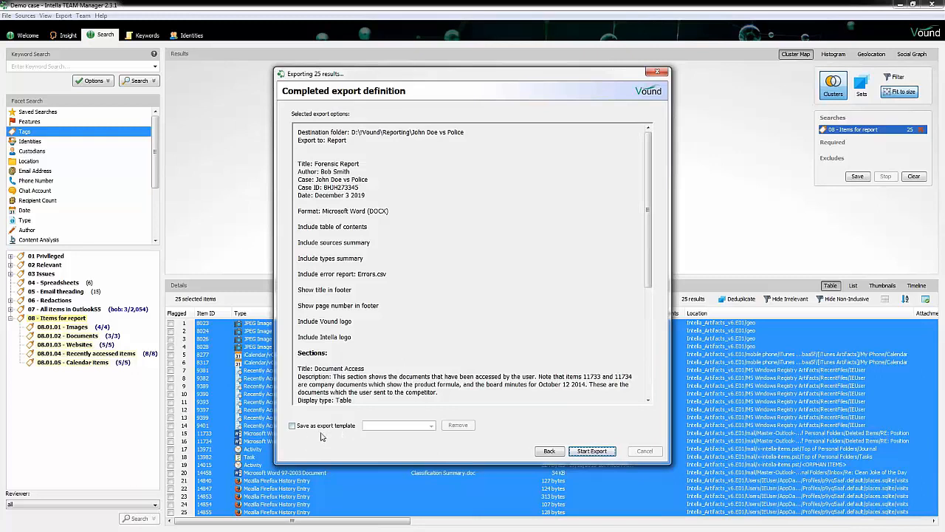
# Save the settings as an export template named Reporting demo - 2 and start the export.
pyautogui.click(292, 426)
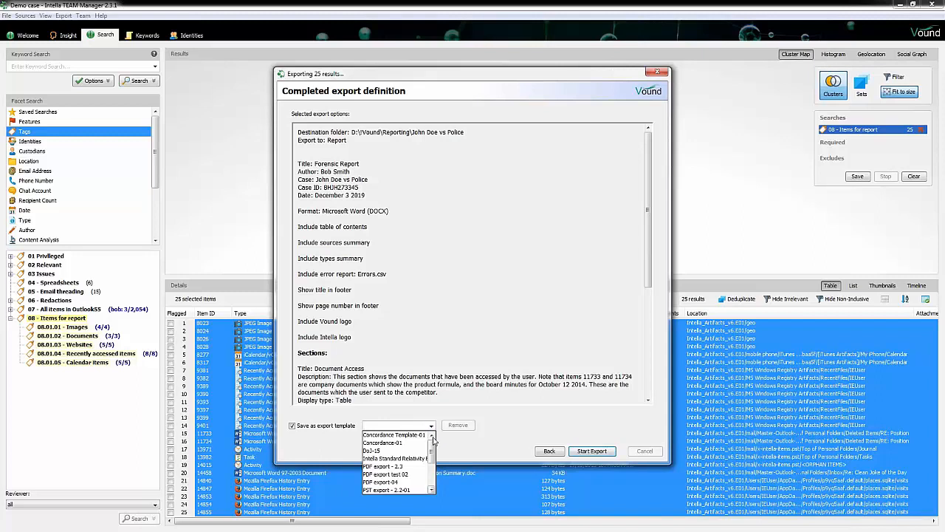
pyautogui.moveTo(433, 448); pyautogui.dragTo(438, 469)
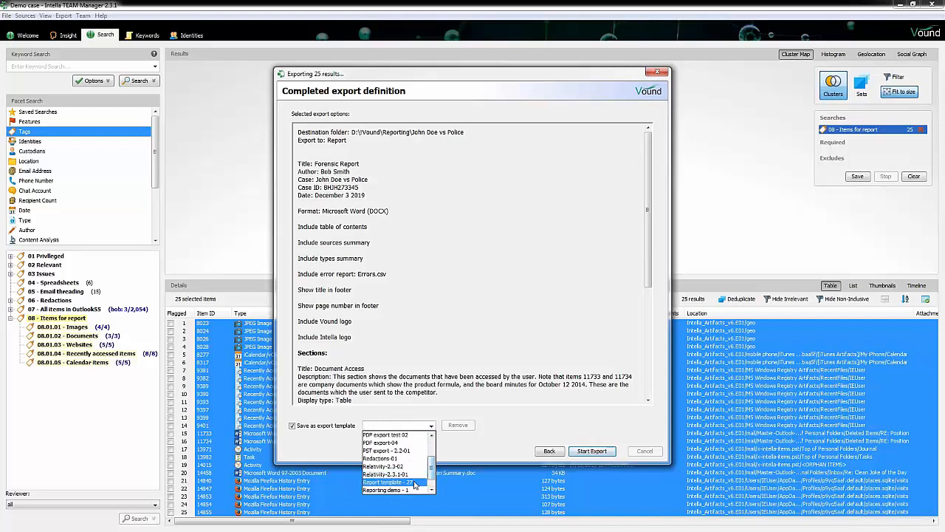
pyautogui.click(414, 489)
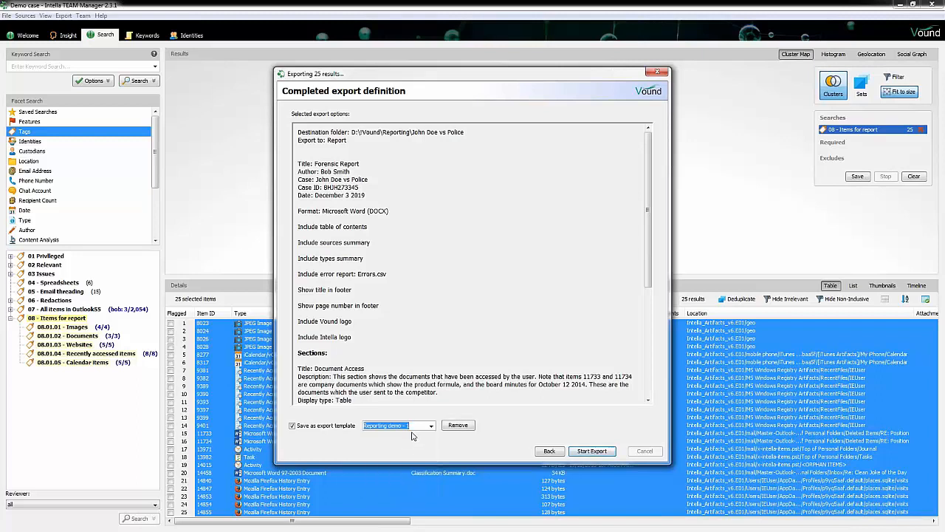
pyautogui.click(457, 424)
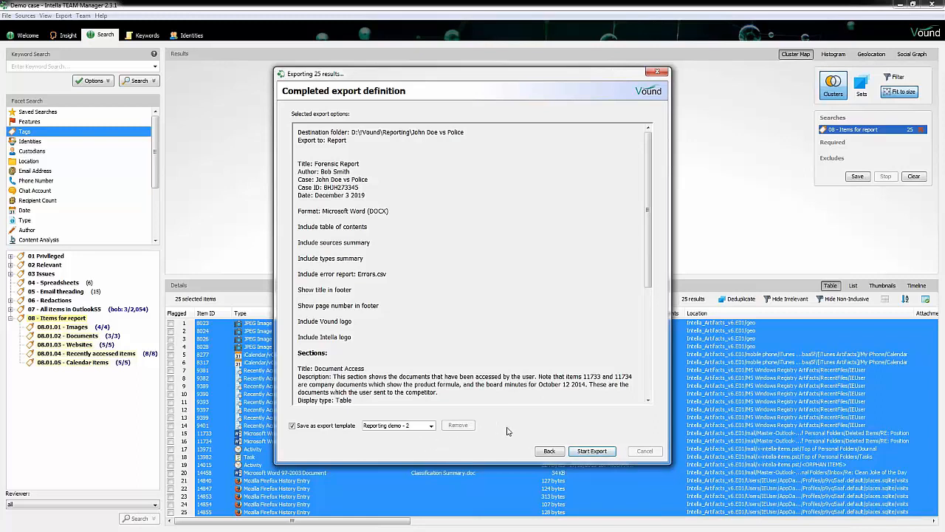
pyautogui.click(593, 452)
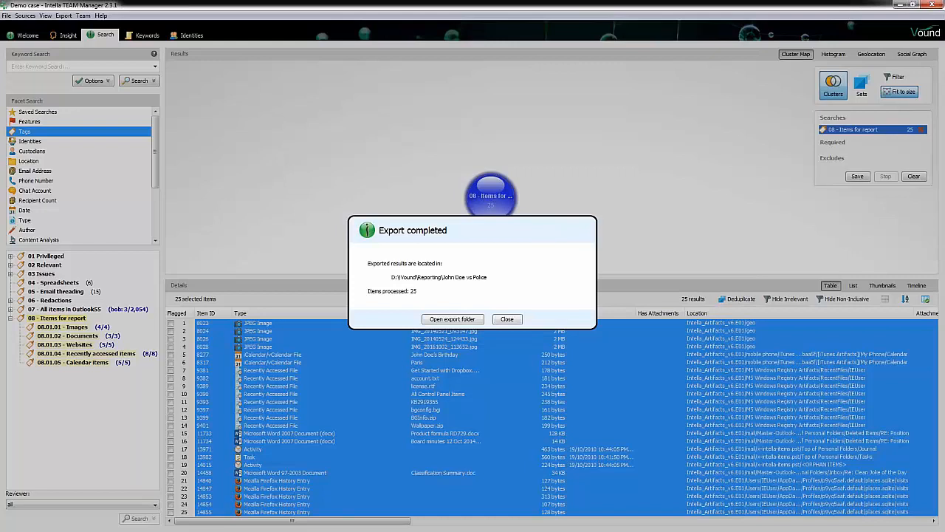
# Open the exported report.docx in Microsoft Word and examine its title page and table of contents.
pyautogui.click(452, 319)
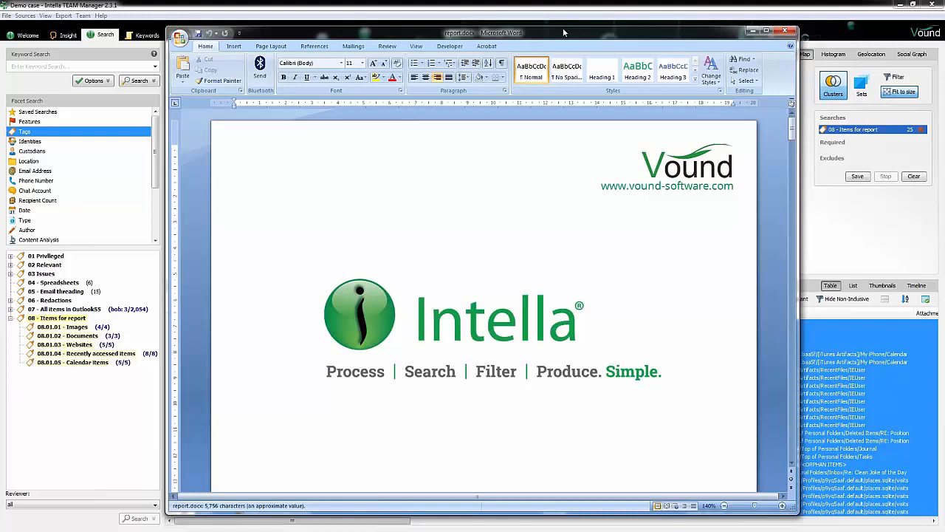
pyautogui.doubleClick(562, 28)
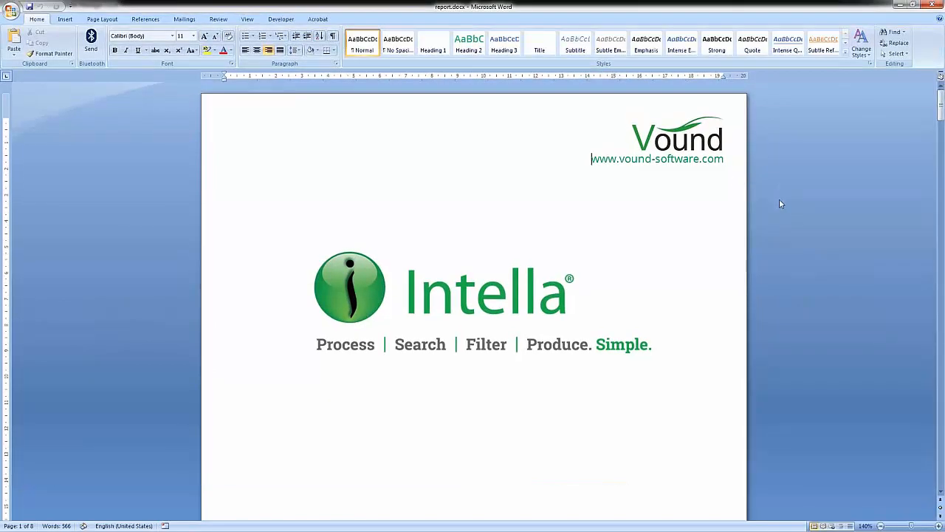
pyautogui.scroll(-2, 788, 204)
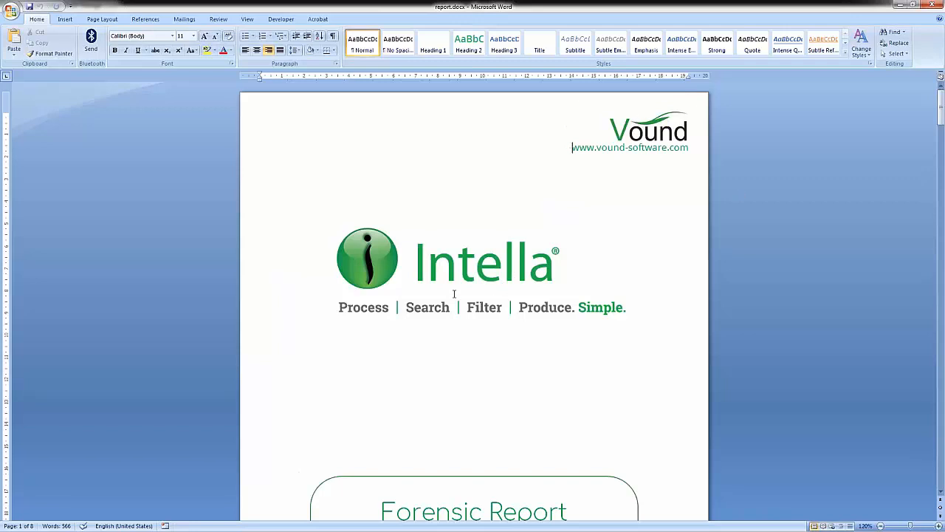
pyautogui.scroll(-5, 596, 303)
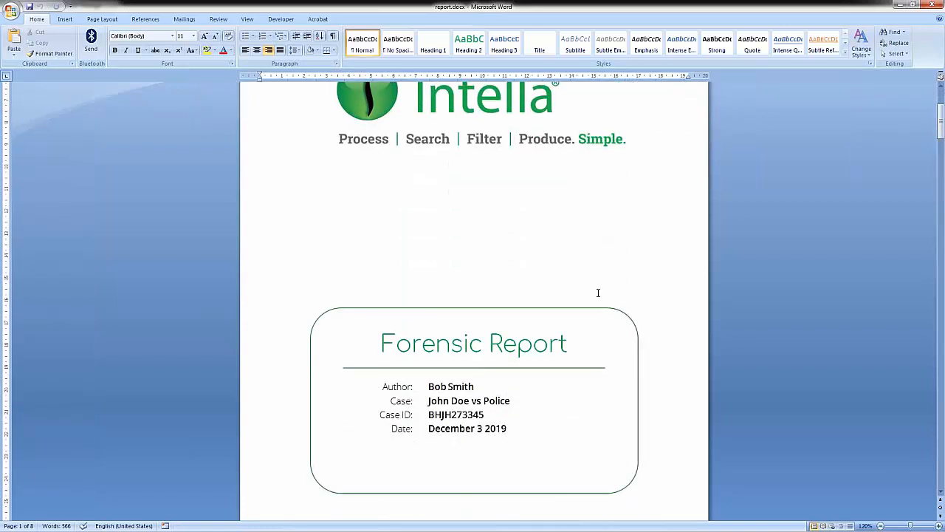
pyautogui.scroll(-2, 598, 292)
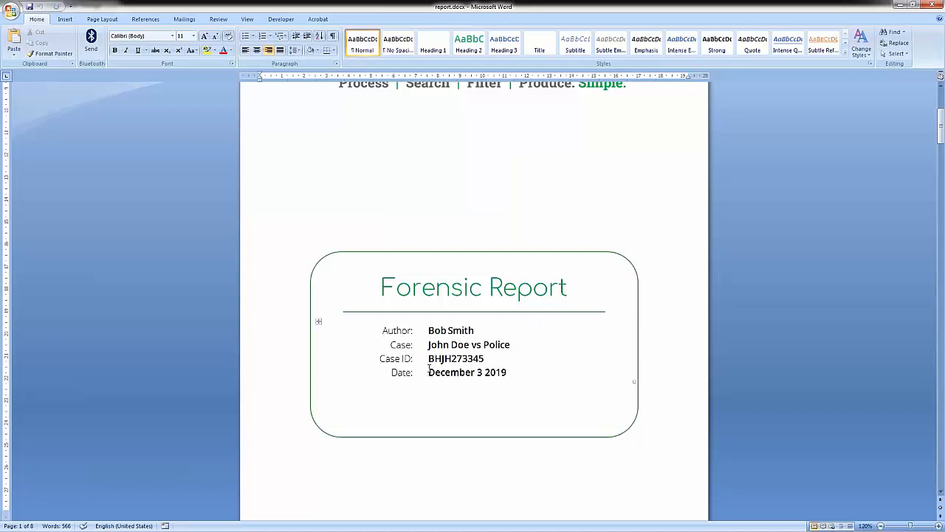
pyautogui.scroll(-8, 563, 378)
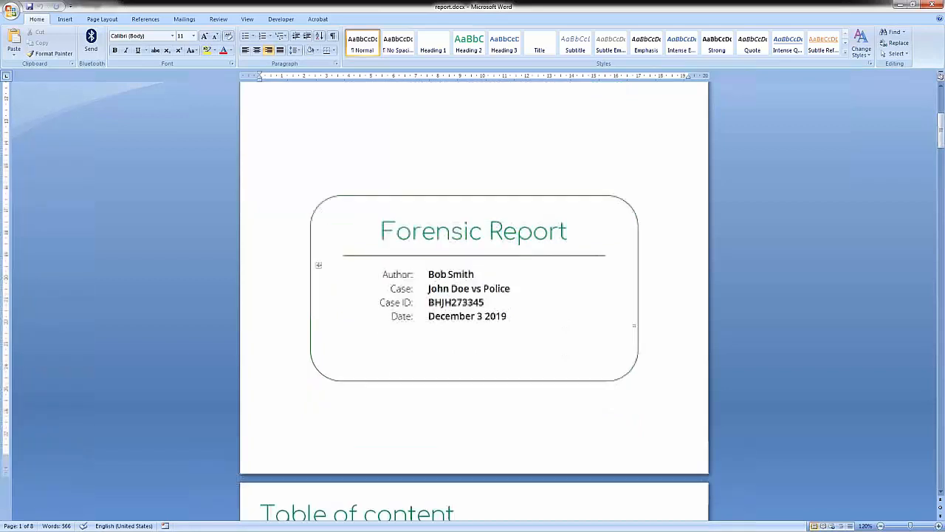
pyautogui.scroll(-1, 327, 310)
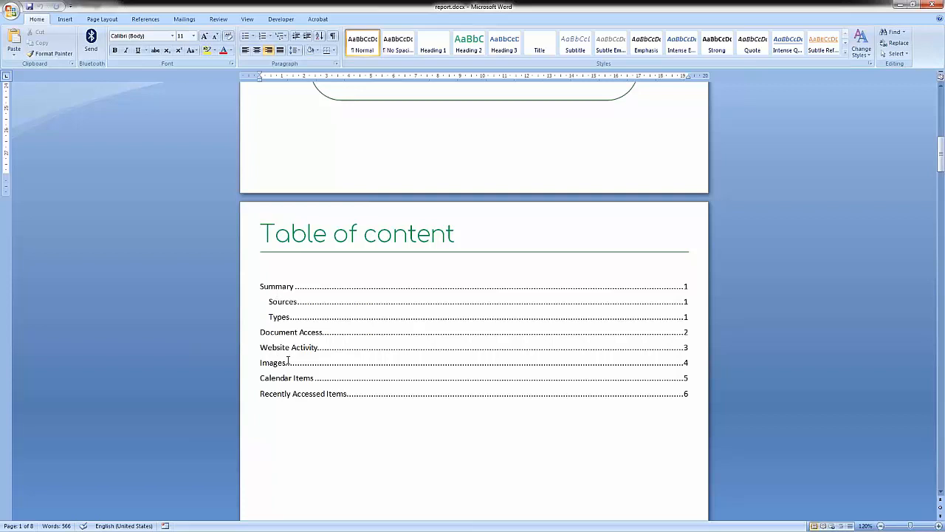
pyautogui.scroll(-20, 554, 359)
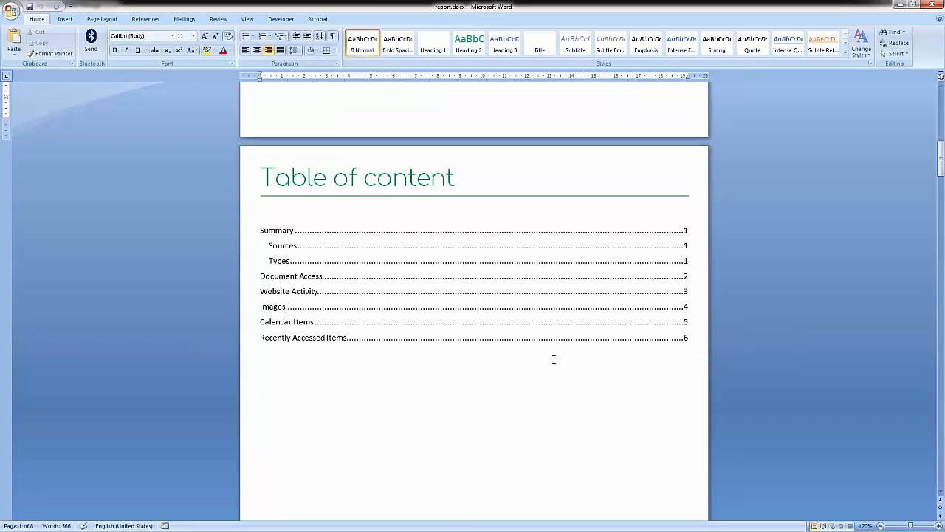
# Examine the report's Summary page and the Document Access section, highlighting the note about items 11733 and 11734.
pyautogui.scroll(-4, 556, 364)
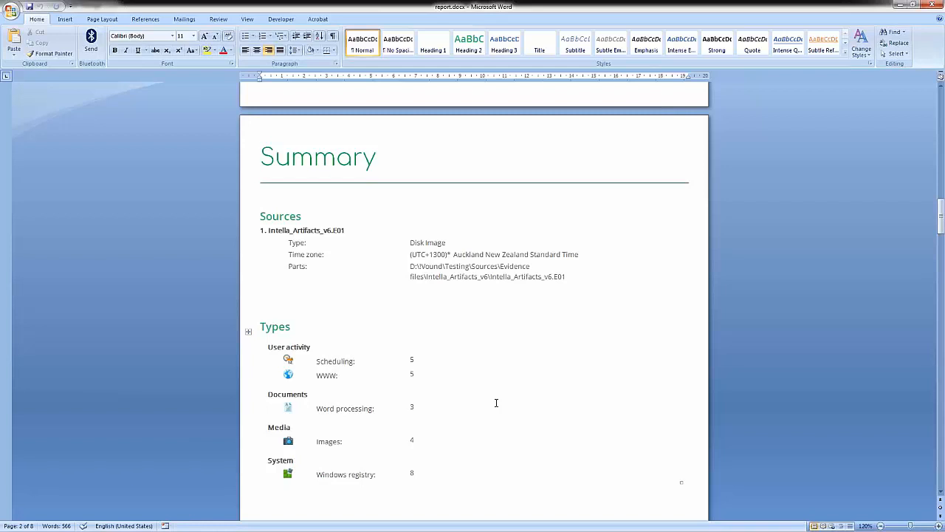
pyautogui.scroll(-3, 496, 402)
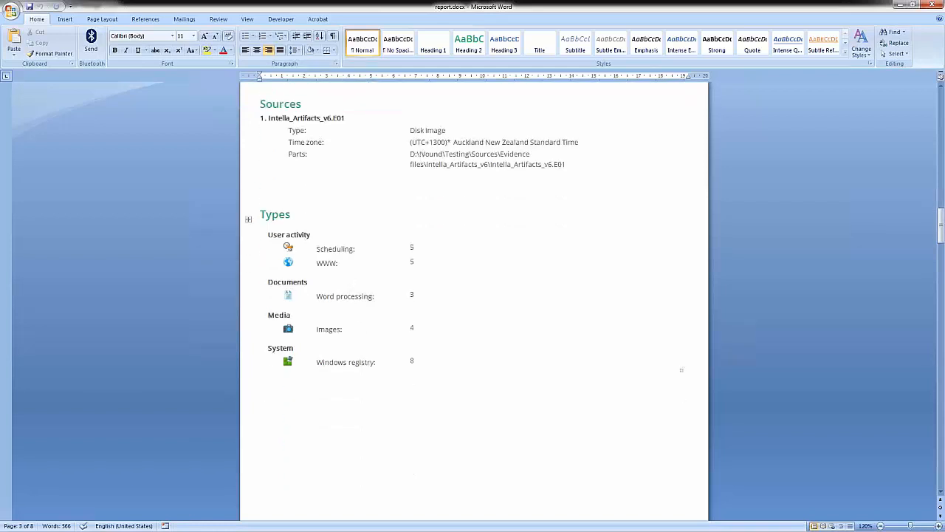
pyautogui.scroll(-10, 431, 219)
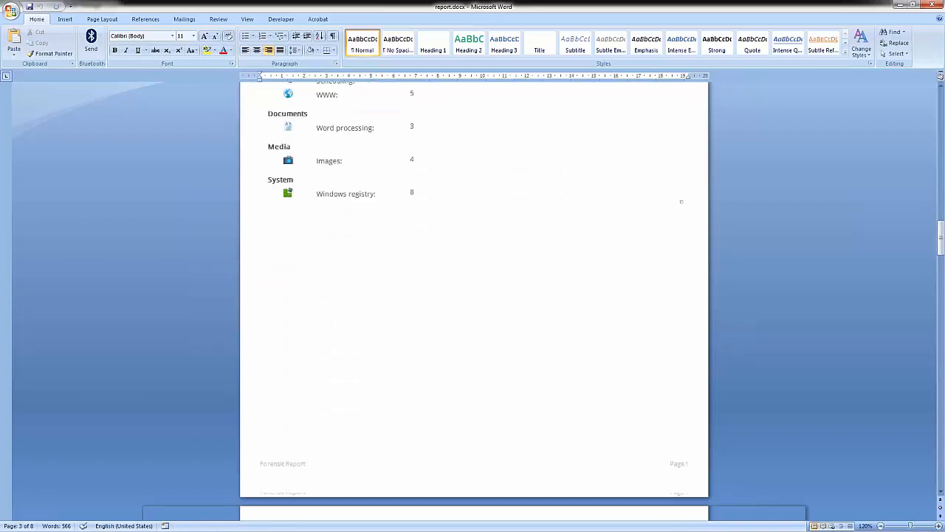
pyautogui.scroll(-6, 473, 295)
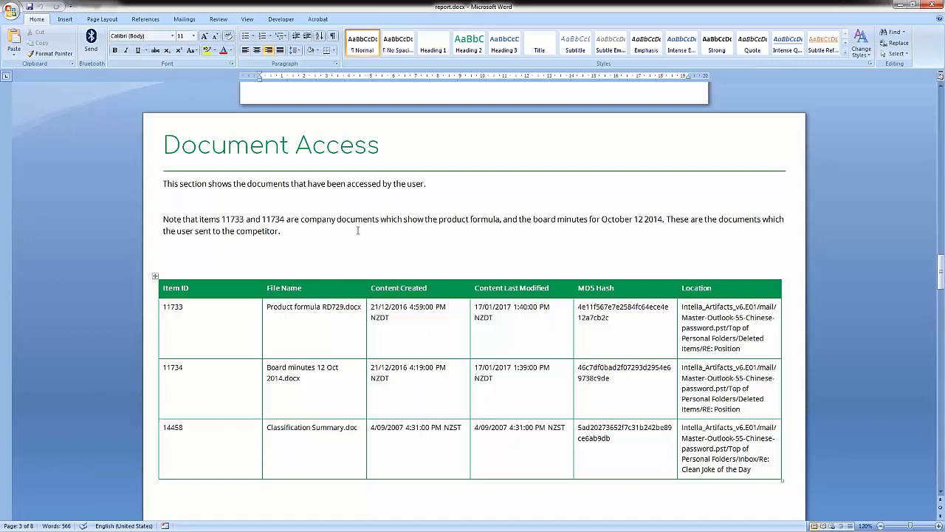
pyautogui.moveTo(162, 219); pyautogui.dragTo(288, 232)
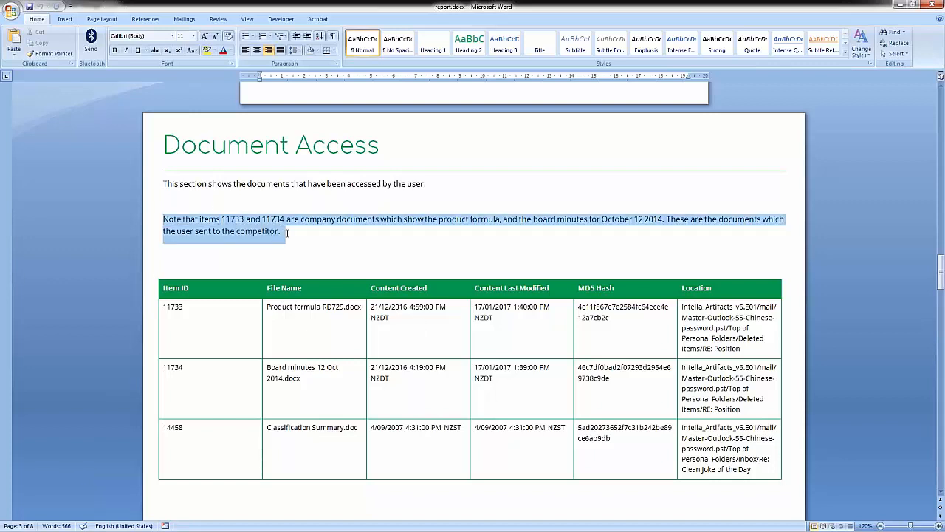
pyautogui.click(300, 331)
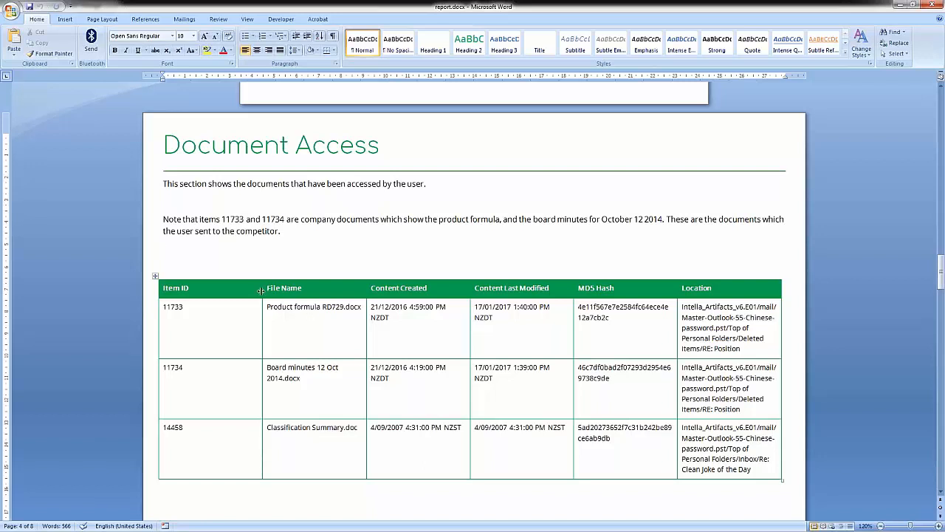
# Narrow the Document Access table's Item ID, File Name, Content Created and Content Last Modified columns so file names, dates and MD5 hashes fit on single lines.
pyautogui.moveTo(260, 290); pyautogui.dragTo(201, 300)
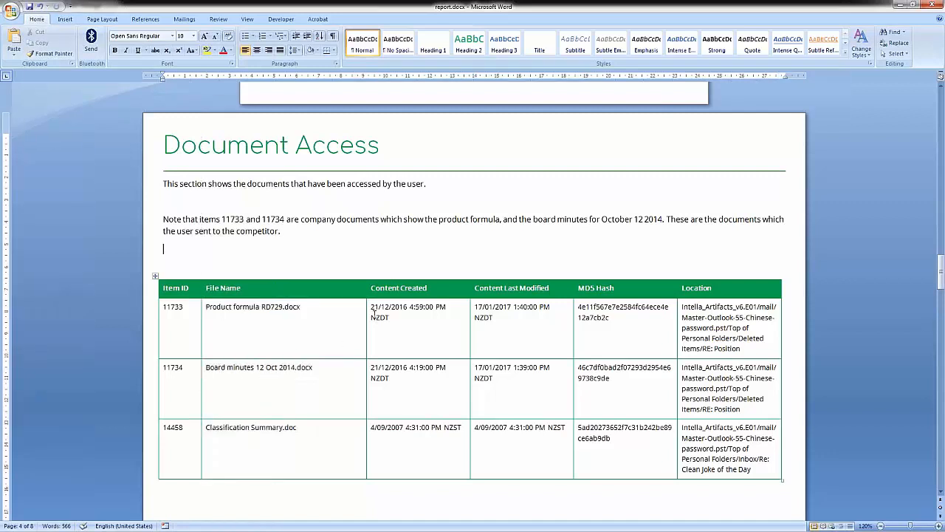
pyautogui.moveTo(366, 295); pyautogui.dragTo(318, 300)
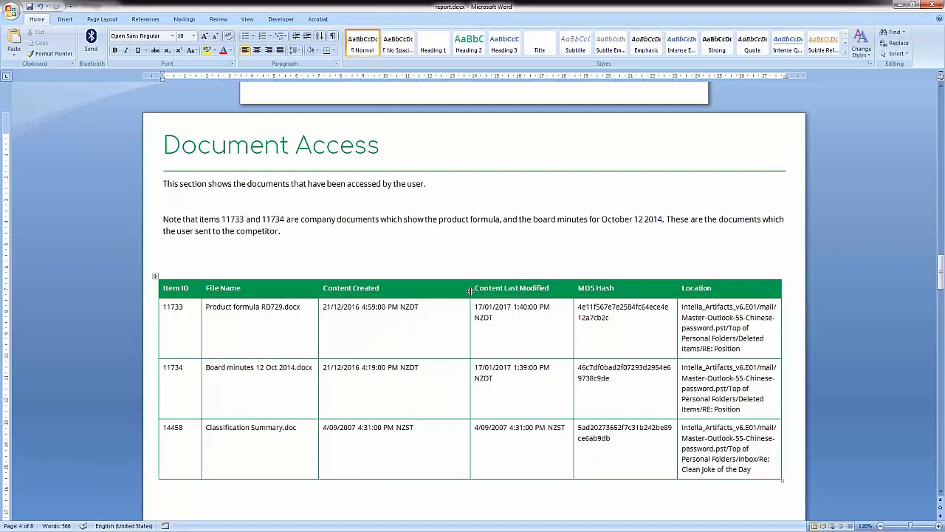
pyautogui.moveTo(469, 290); pyautogui.dragTo(430, 302)
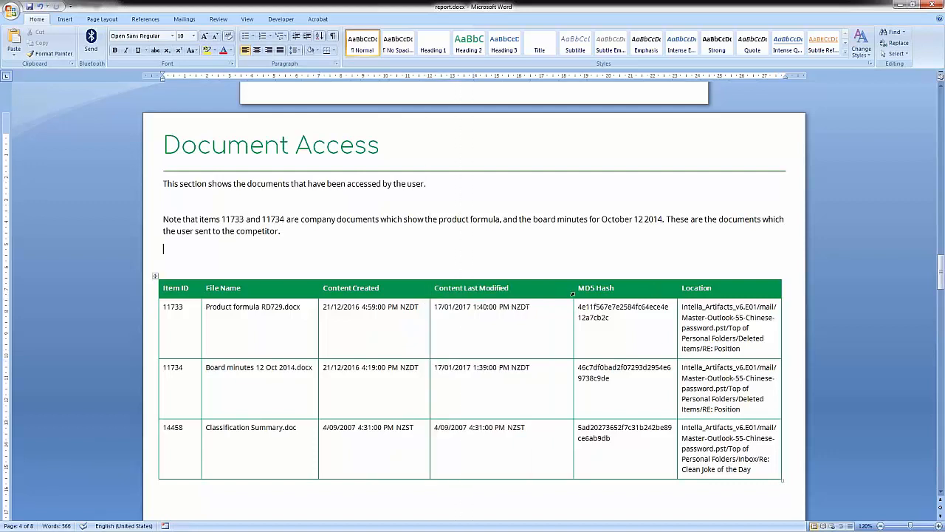
pyautogui.moveTo(573, 293); pyautogui.dragTo(537, 297)
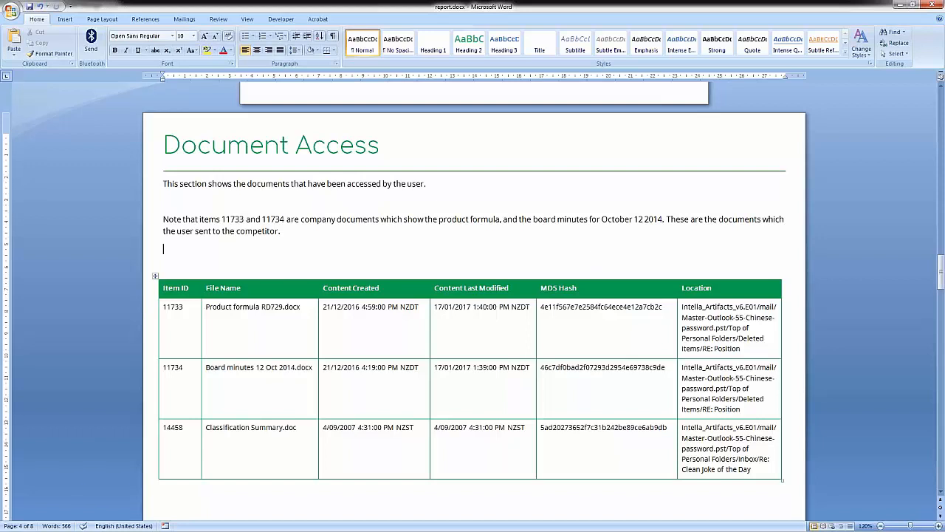
pyautogui.click(317, 251)
# Rename the Subject column header in the Website Activity table to URL.
pyautogui.scroll(-9, 317, 251)
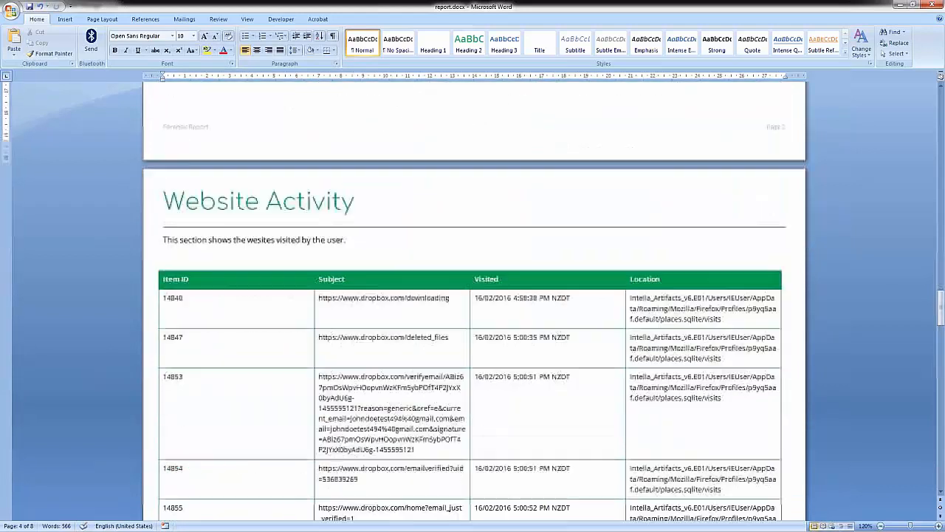
pyautogui.scroll(-2, 307, 245)
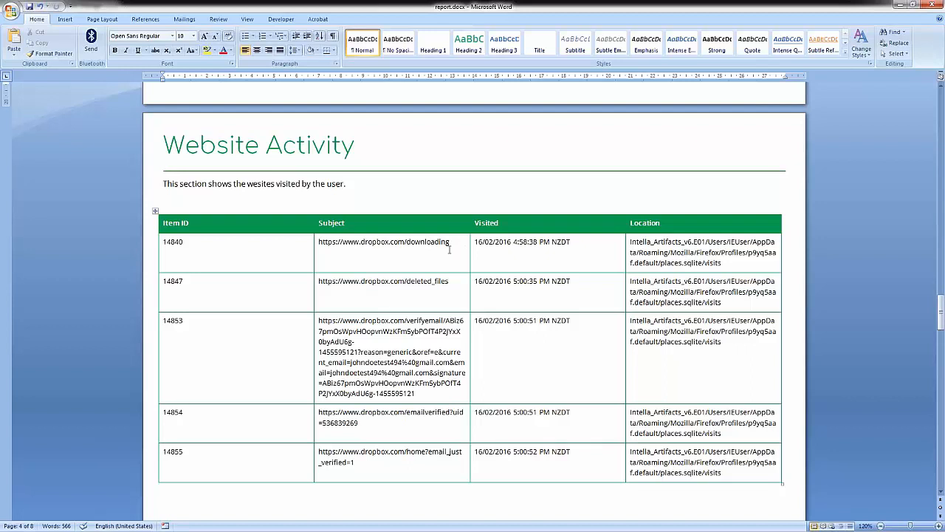
pyautogui.click(345, 223)
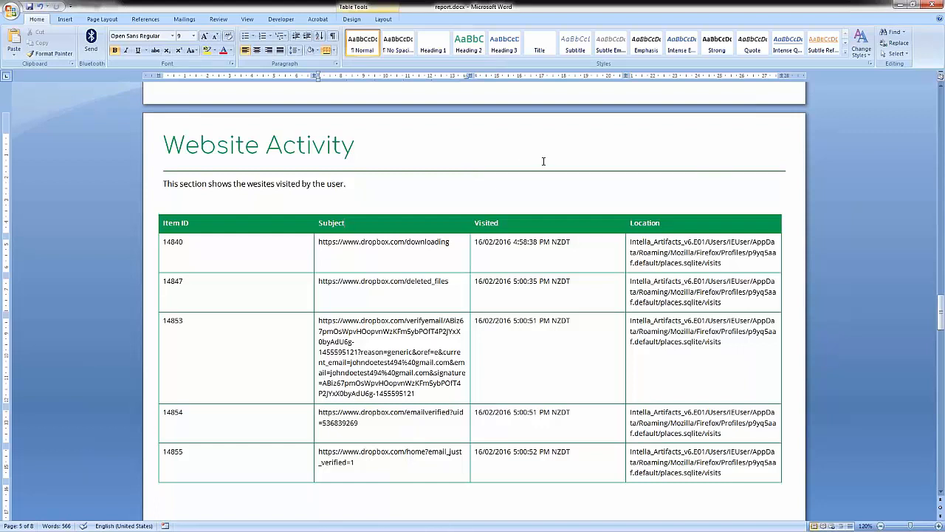
pyautogui.press('BackSpace')
pyautogui.press('BackSpace')
pyautogui.press('BackSpace')
pyautogui.press('BackSpace')
pyautogui.press('BackSpace')
pyautogui.press('BackSpace')
pyautogui.press('BackSpace')
pyautogui.write('URL')
# Review the Images section, open the linked original of IMG_1937.JPG, and close the photo viewer.
pyautogui.scroll(-5, 395, 254)
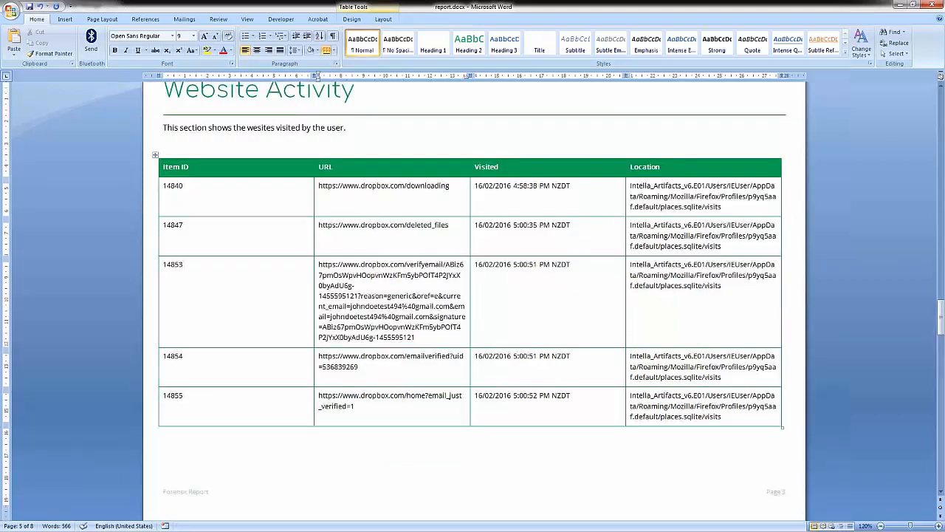
pyautogui.scroll(-5, 369, 282)
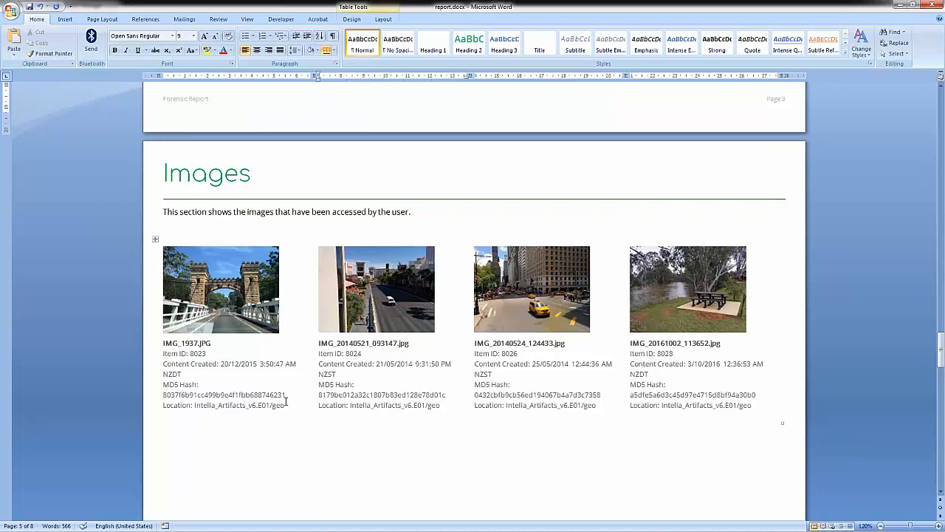
pyautogui.keyDown('ctrl'); pyautogui.click(203, 344); pyautogui.keyUp('ctrl')
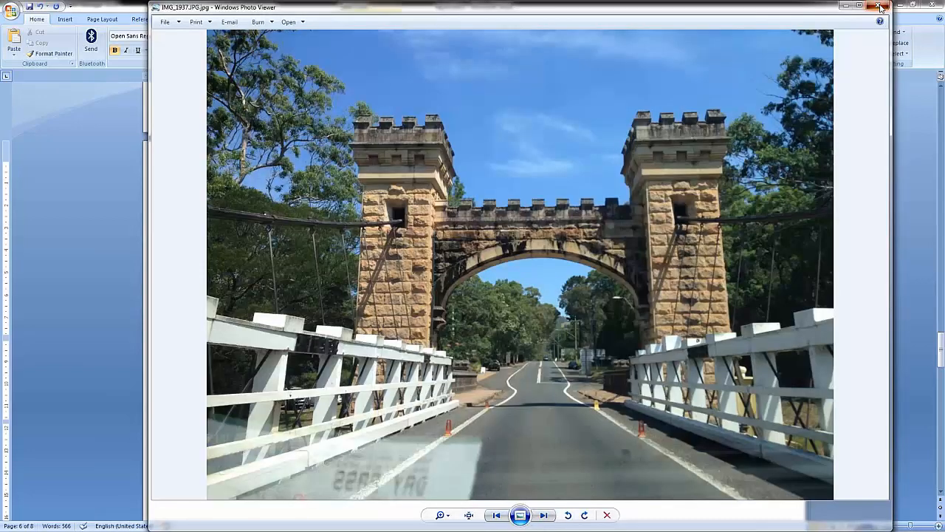
pyautogui.click(880, 8)
# Examine the Calendar Items and Recently Accessed Items sections, and minimize the report to return to Intella TEAM Manager.
pyautogui.scroll(-5, 780, 280)
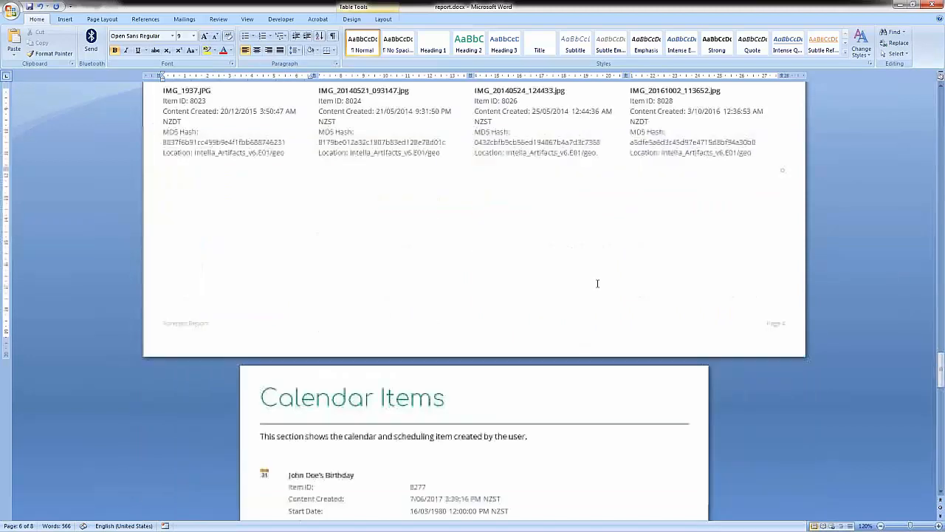
pyautogui.scroll(-5, 510, 215)
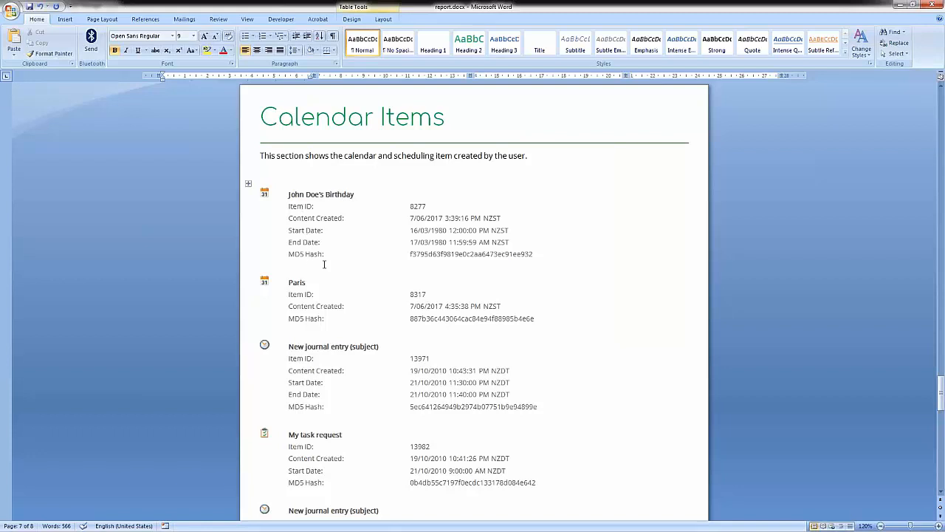
pyautogui.scroll(-14, 324, 264)
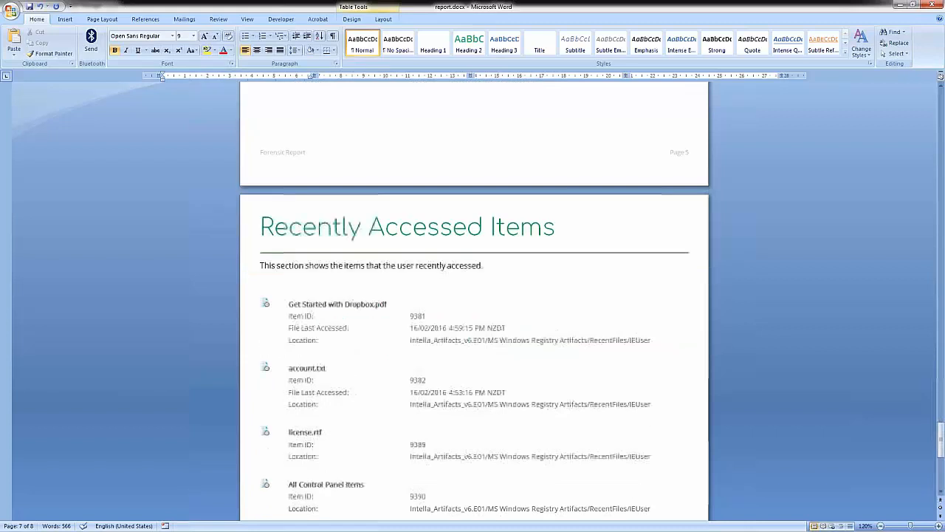
pyautogui.scroll(-4, 388, 251)
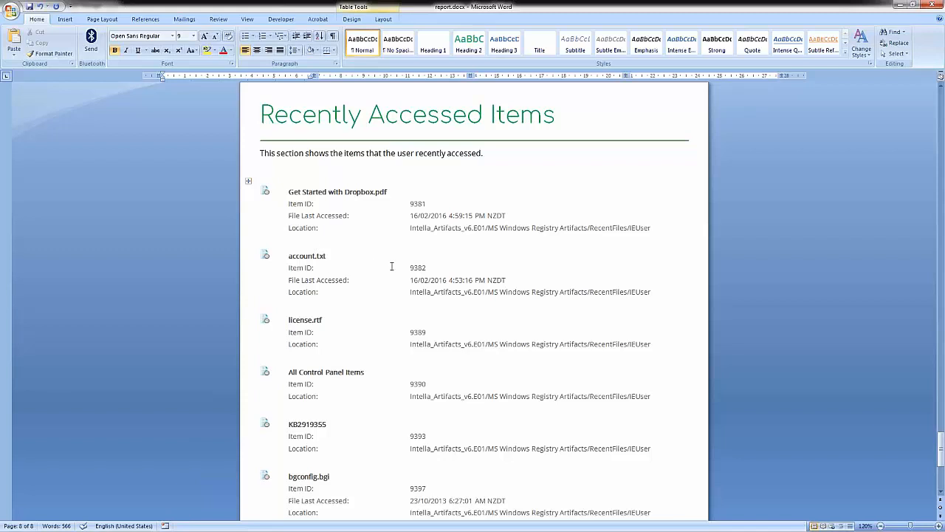
pyautogui.scroll(-2, 392, 266)
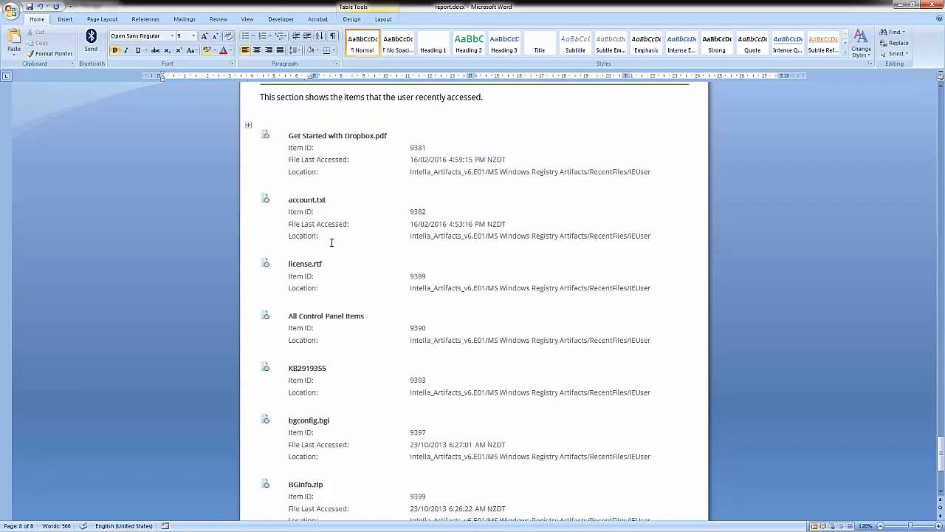
pyautogui.scroll(-5, 331, 242)
pyautogui.scroll(2, 681, 457)
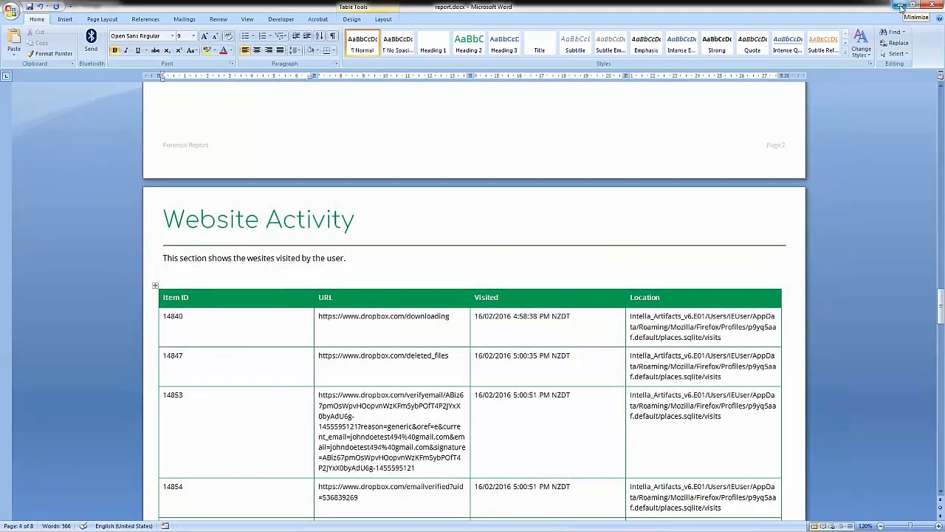
pyautogui.click(900, 7)
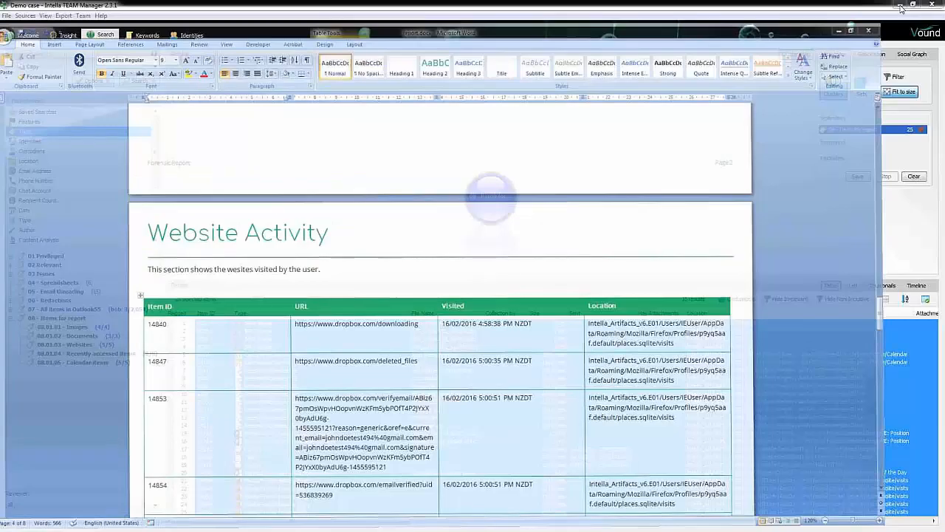